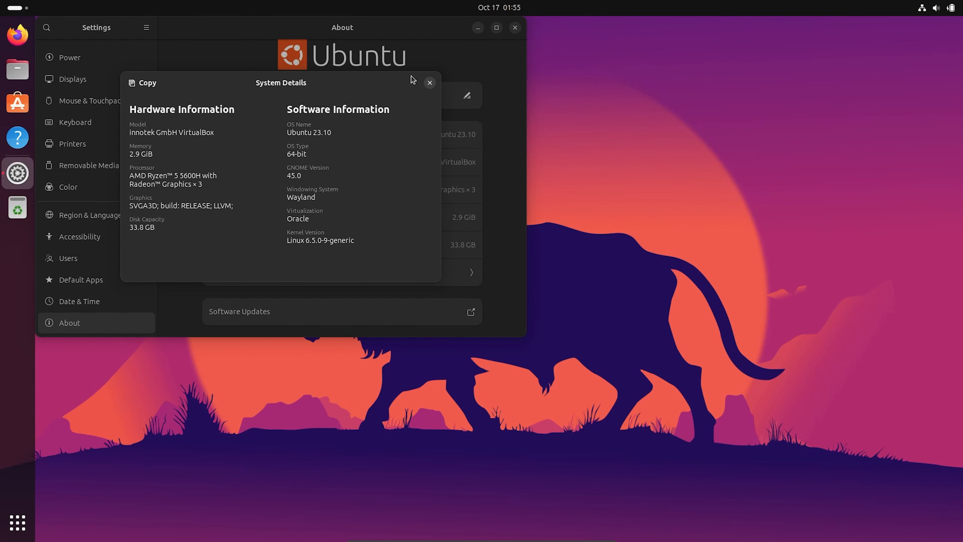
Close the System Details summary and centre the Settings About window on the desktop
{"action": "left_click", "coordinate": [430, 83]}
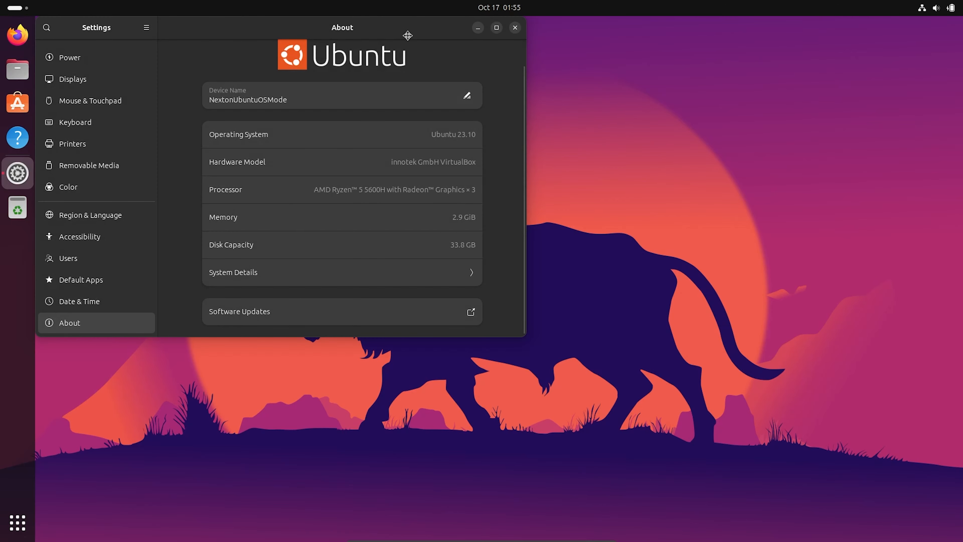
{"action": "left_click_drag", "start_coordinate": [407, 36], "coordinate": [574, 164]}
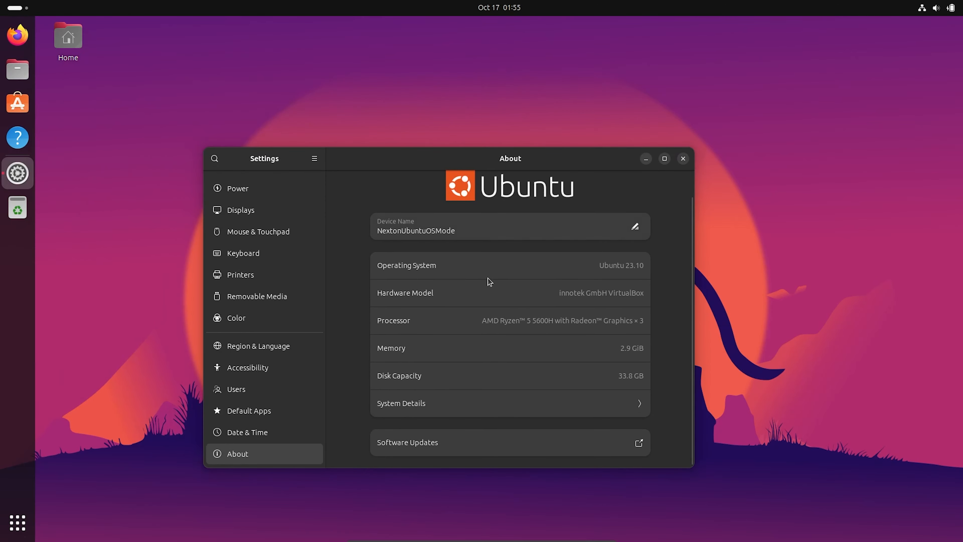
{"action": "scroll", "coordinate": [478, 303], "scroll_direction": "up", "scroll_amount": 2}
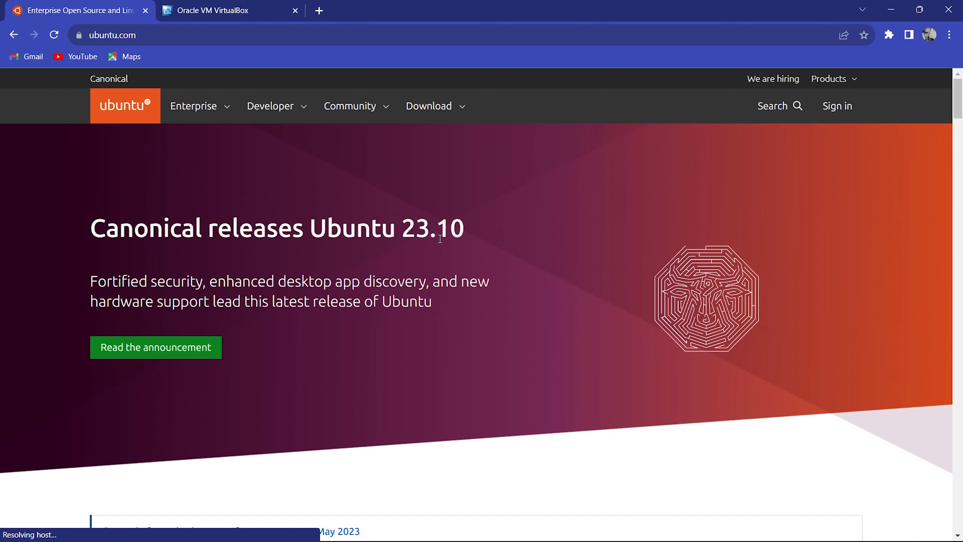
Go to the Ubuntu Desktop downloads and choose Ubuntu 23.10
{"action": "left_click", "coordinate": [418, 108]}
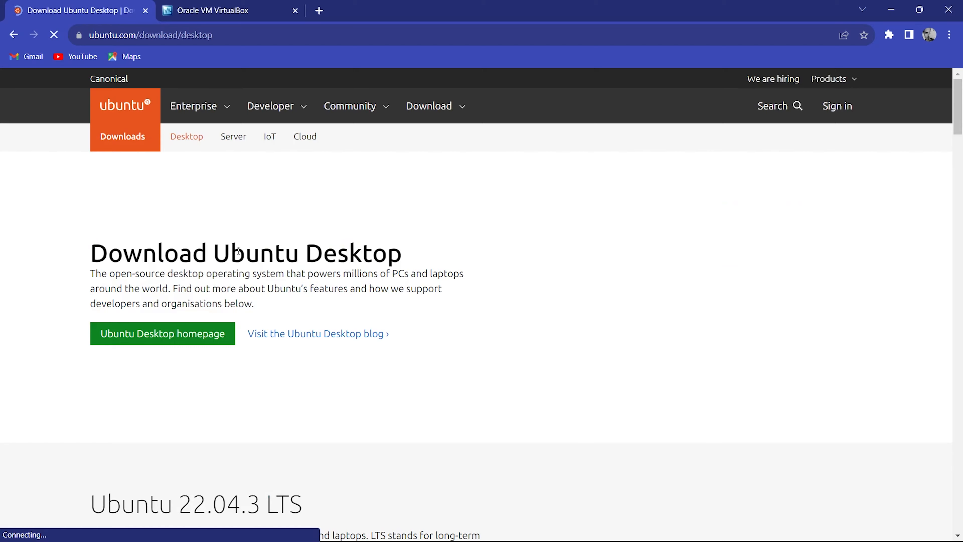
{"action": "scroll", "coordinate": [238, 250], "scroll_direction": "down", "scroll_amount": 1}
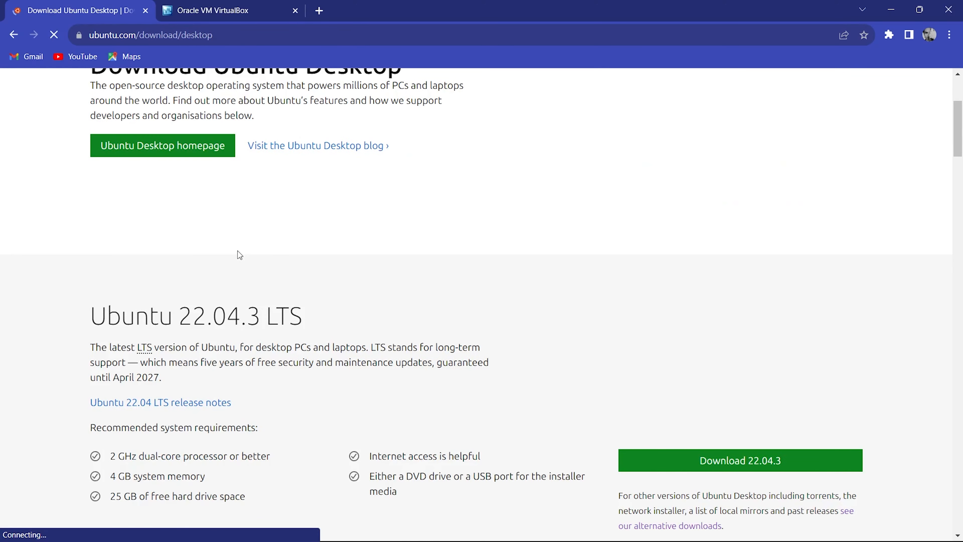
{"action": "scroll", "coordinate": [237, 251], "scroll_direction": "down", "scroll_amount": 7}
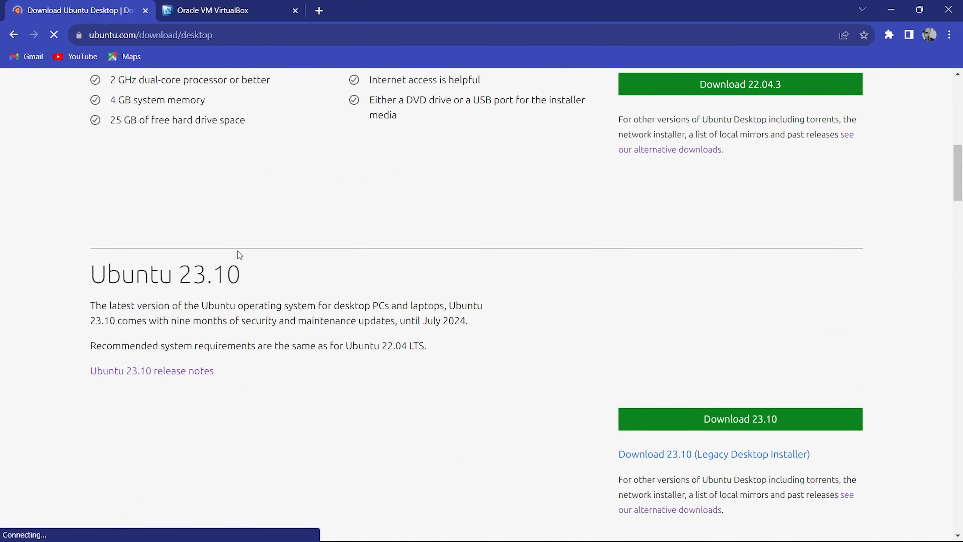
{"action": "scroll", "coordinate": [238, 254], "scroll_direction": "down", "scroll_amount": 2}
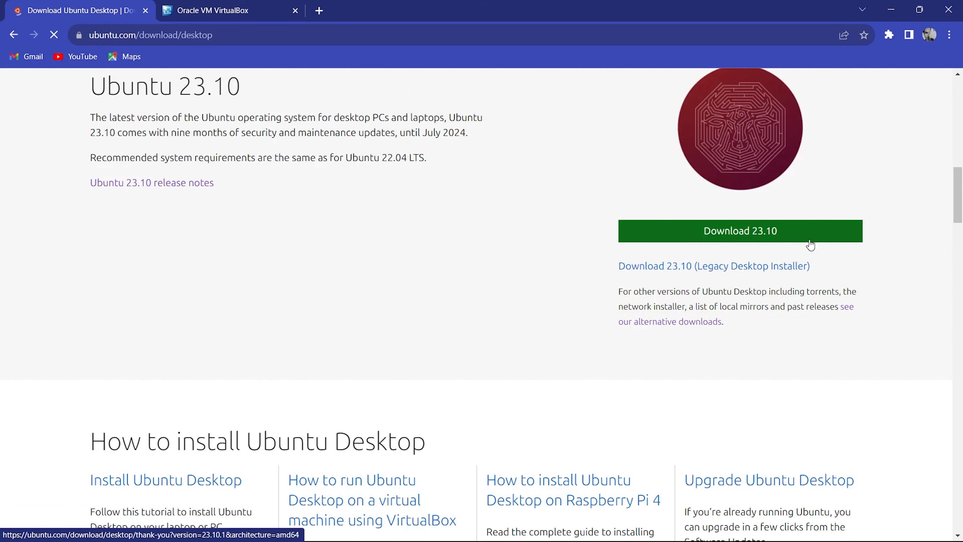
{"action": "left_click", "coordinate": [758, 236]}
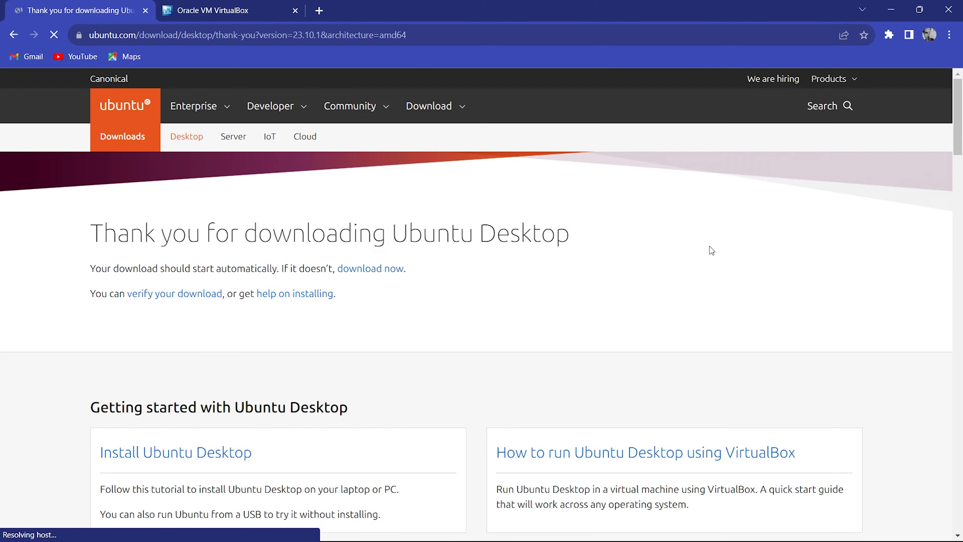
Download the 4.81 GB ubuntu-23.10.1-desktop-amd64.iso in the background, then return to the virtualbox.org tab
{"action": "scroll", "coordinate": [616, 275], "scroll_direction": "down", "scroll_amount": 3}
{"action": "scroll", "coordinate": [615, 274], "scroll_direction": "up", "scroll_amount": 2}
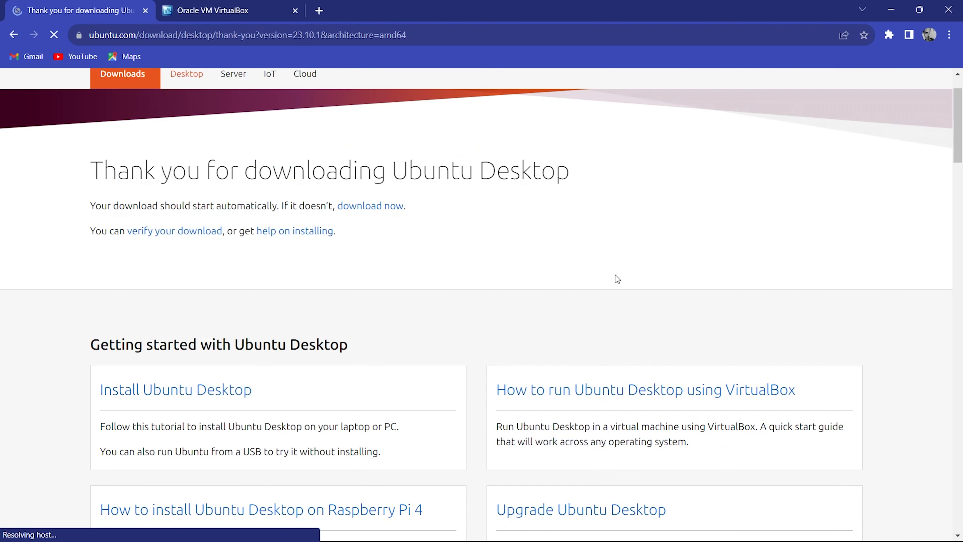
{"action": "scroll", "coordinate": [615, 278], "scroll_direction": "up", "scroll_amount": 1}
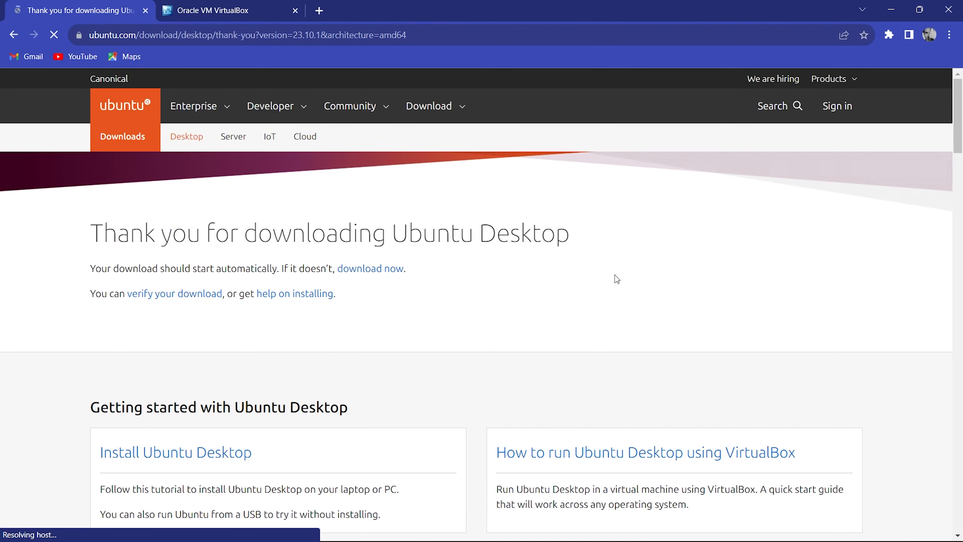
{"action": "left_click", "coordinate": [396, 277]}
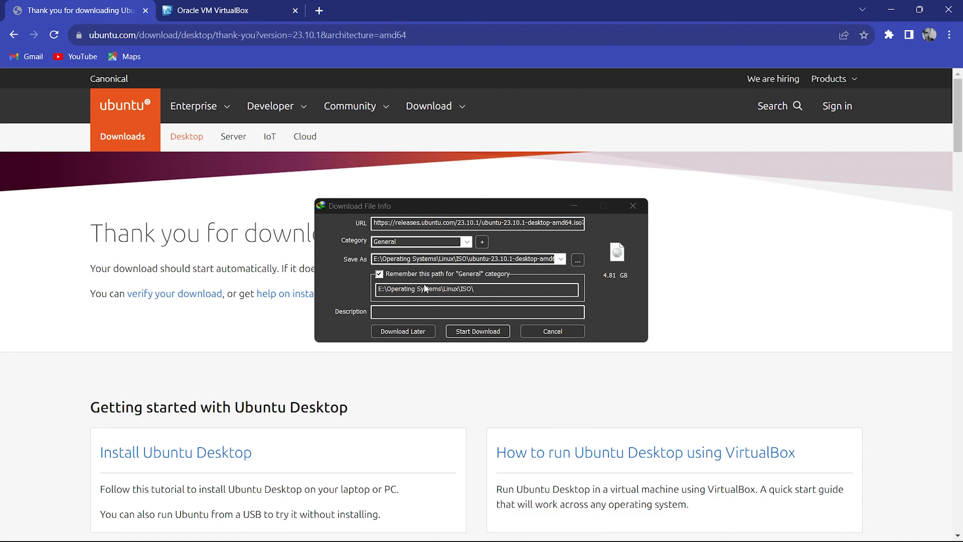
{"action": "left_click", "coordinate": [476, 331]}
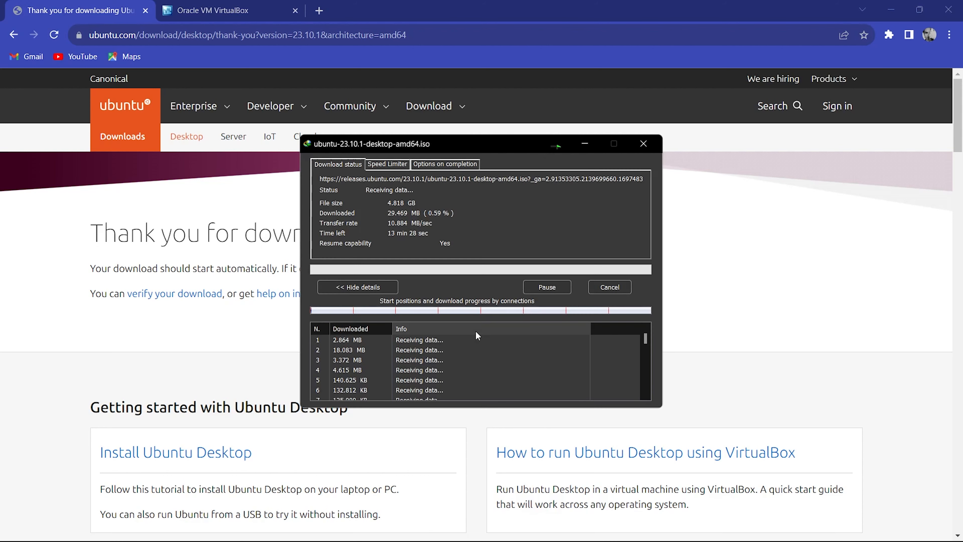
{"action": "left_click", "coordinate": [592, 146]}
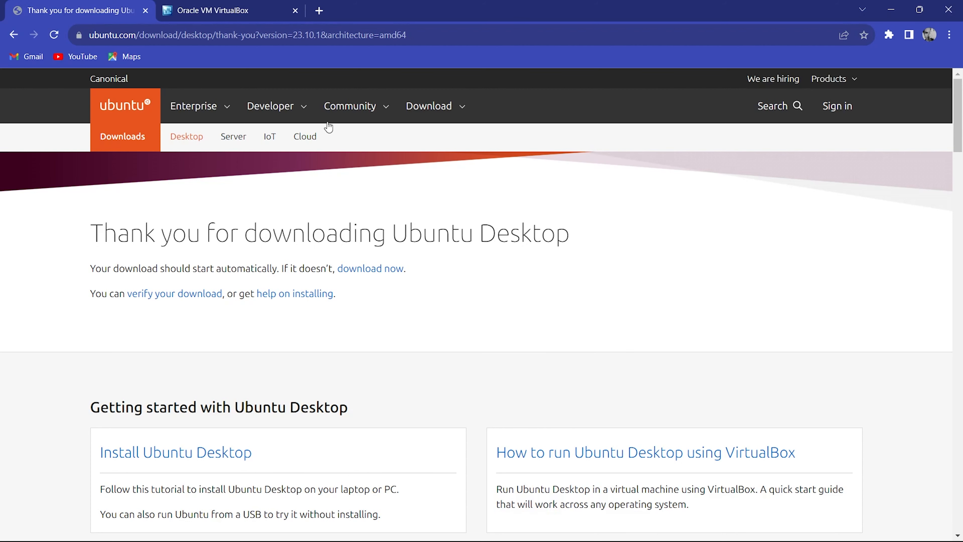
{"action": "left_click", "coordinate": [234, 3]}
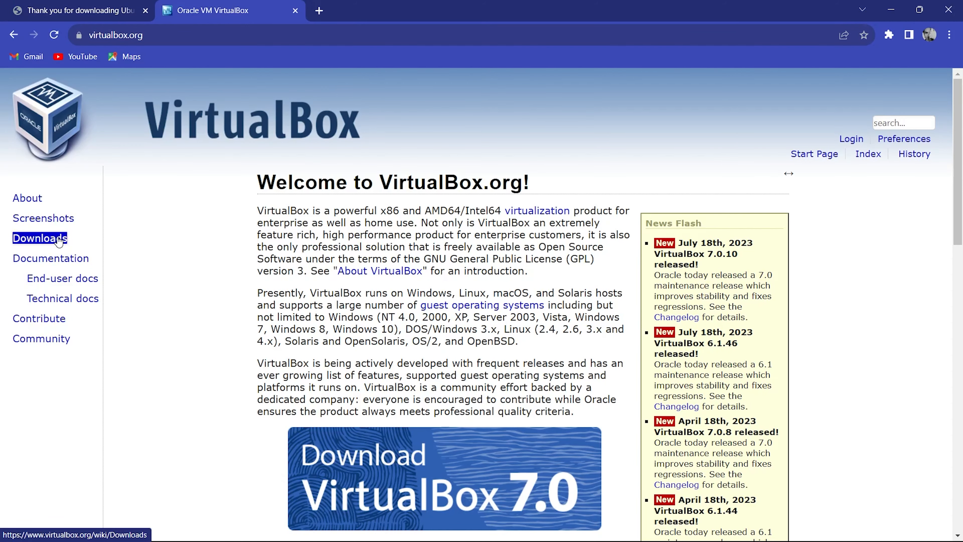
Open the VirtualBox 7.0.10 Downloads page and cancel the Windows hosts installer download
{"action": "left_click", "coordinate": [40, 238]}
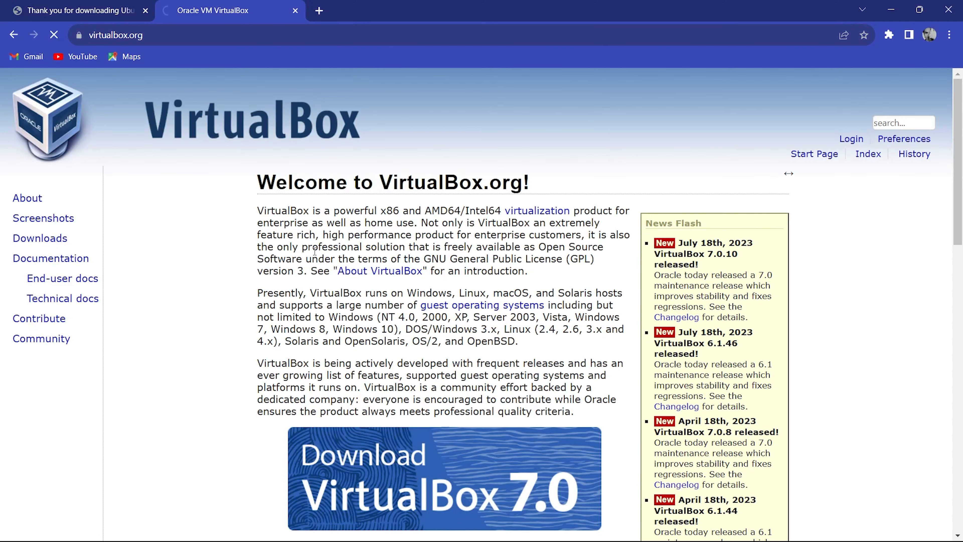
{"action": "scroll", "coordinate": [363, 270], "scroll_direction": "down", "scroll_amount": 3}
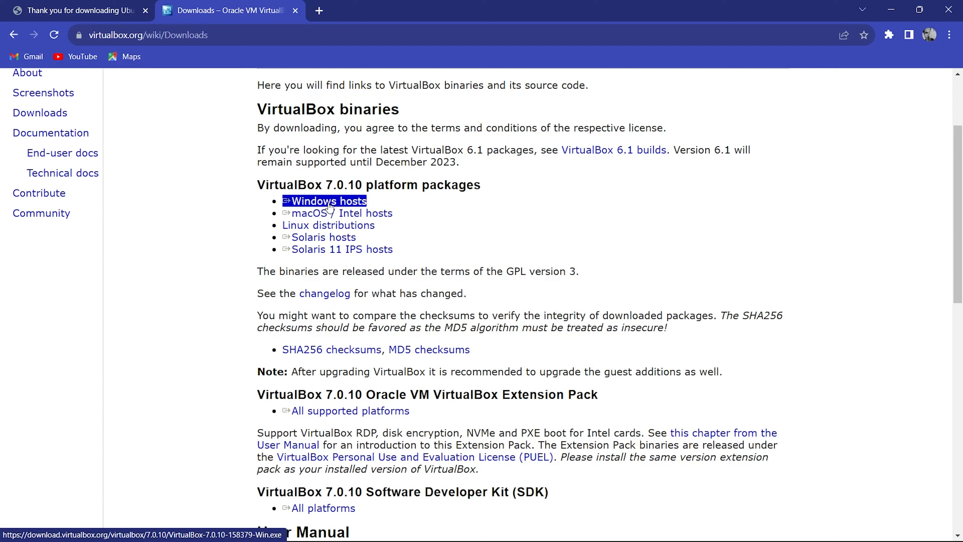
{"action": "left_click", "coordinate": [328, 202]}
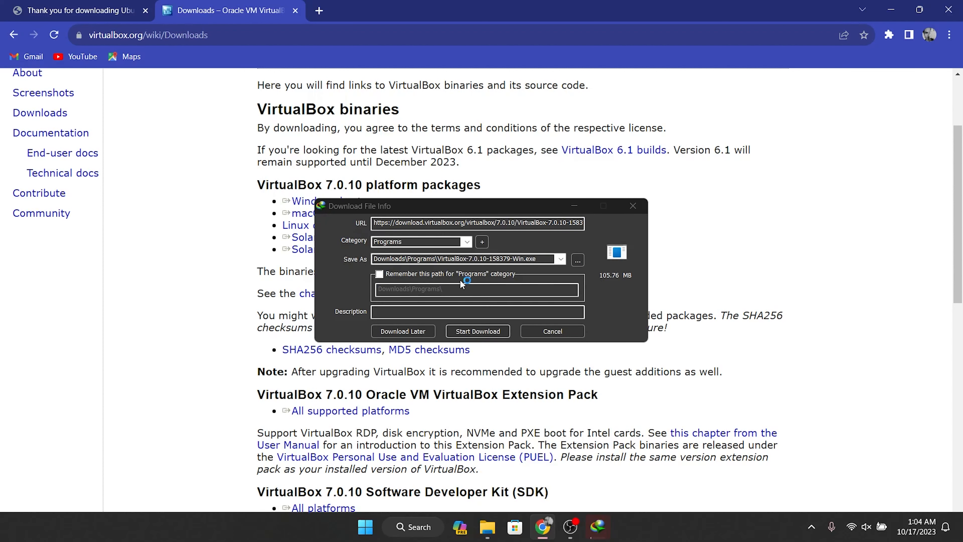
{"action": "left_click", "coordinate": [562, 331]}
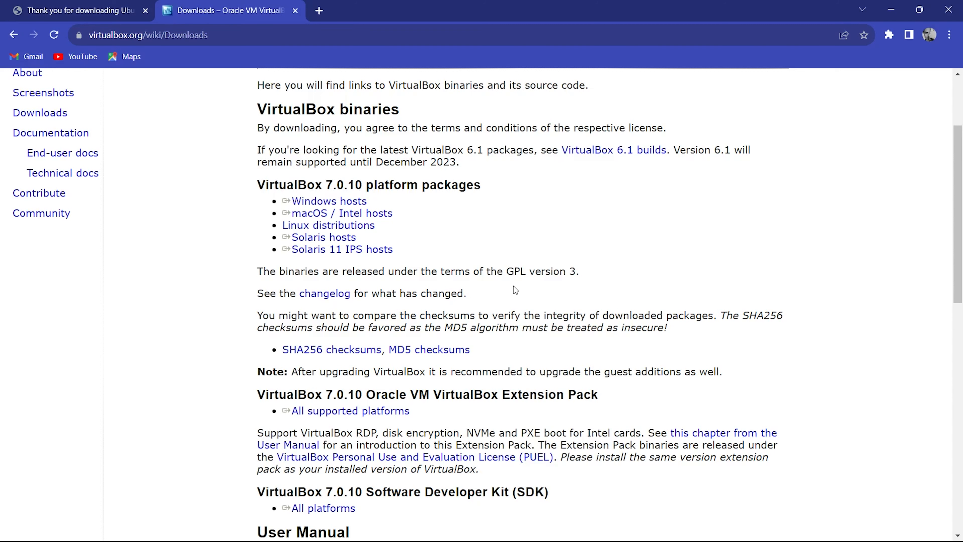
{"action": "scroll", "coordinate": [515, 290], "scroll_direction": "down", "scroll_amount": 2}
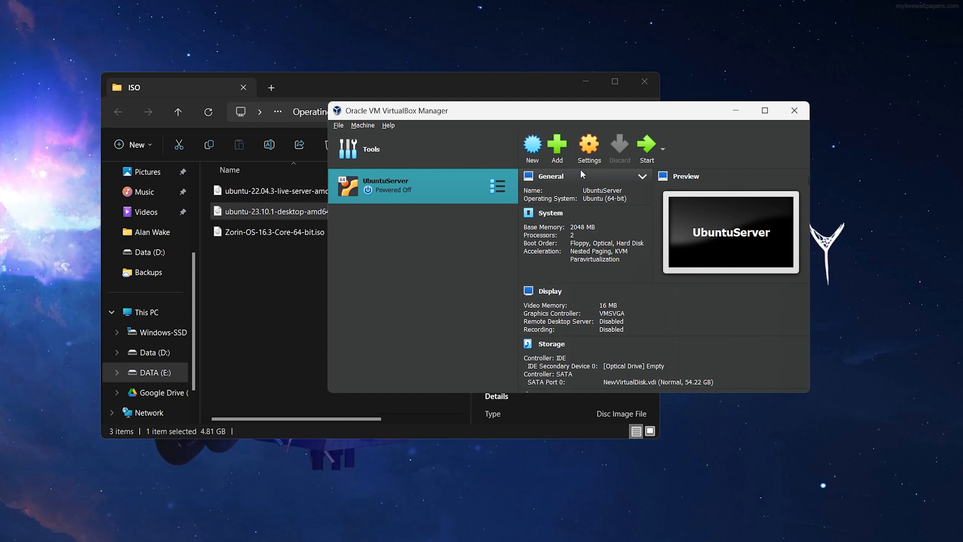
Start a new VM named Ubuntu and choose Other… to pick its machine folder
{"action": "left_click", "coordinate": [534, 151]}
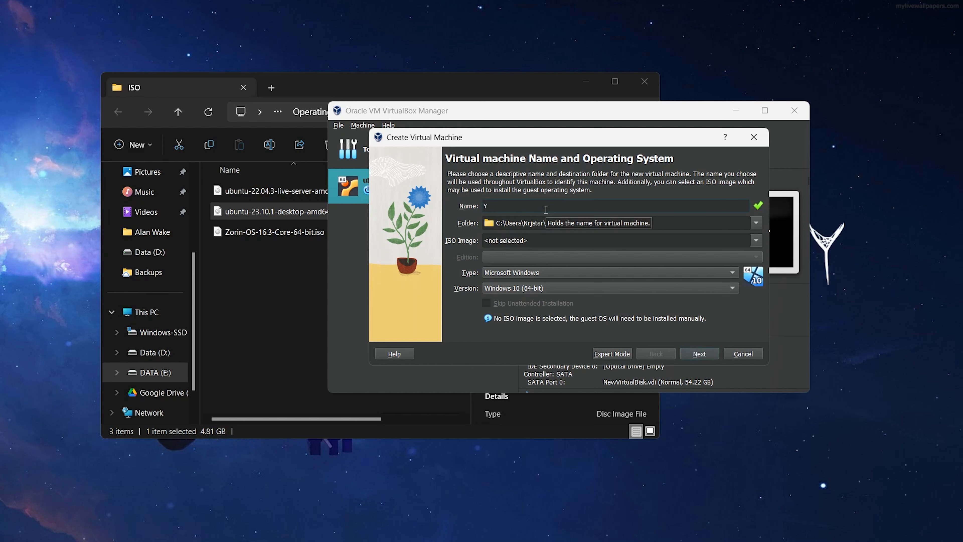
{"action": "type", "text": "Ub"}
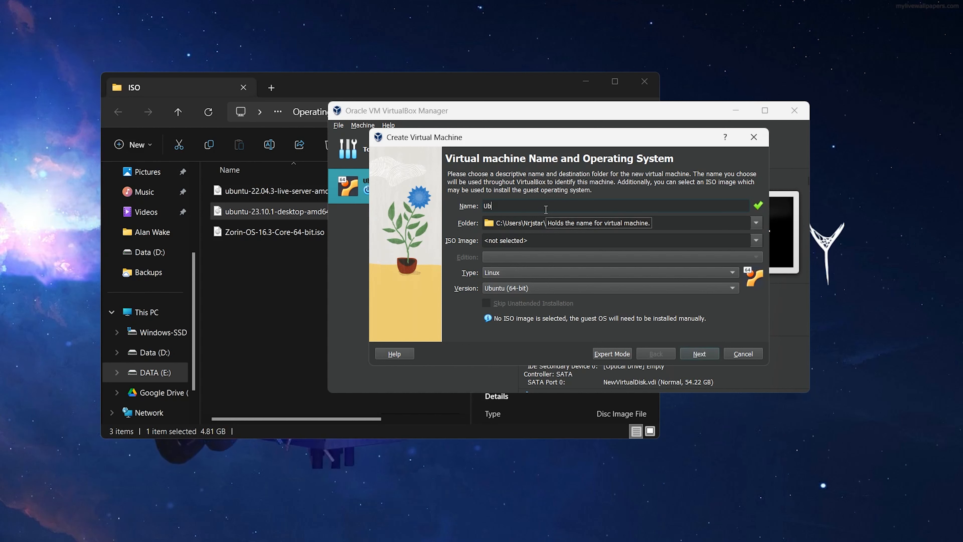
{"action": "type", "text": "un"}
{"action": "type", "text": "t"}
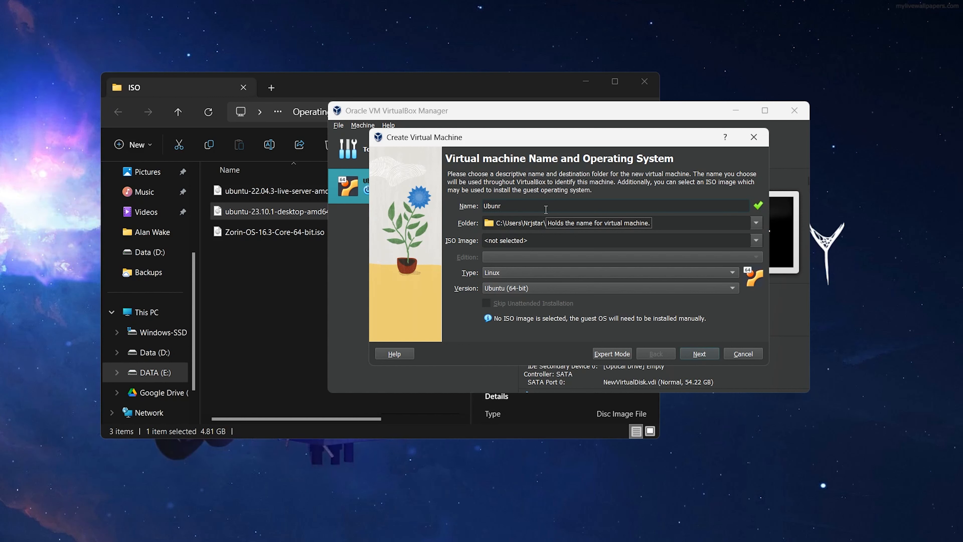
{"action": "type", "text": "u"}
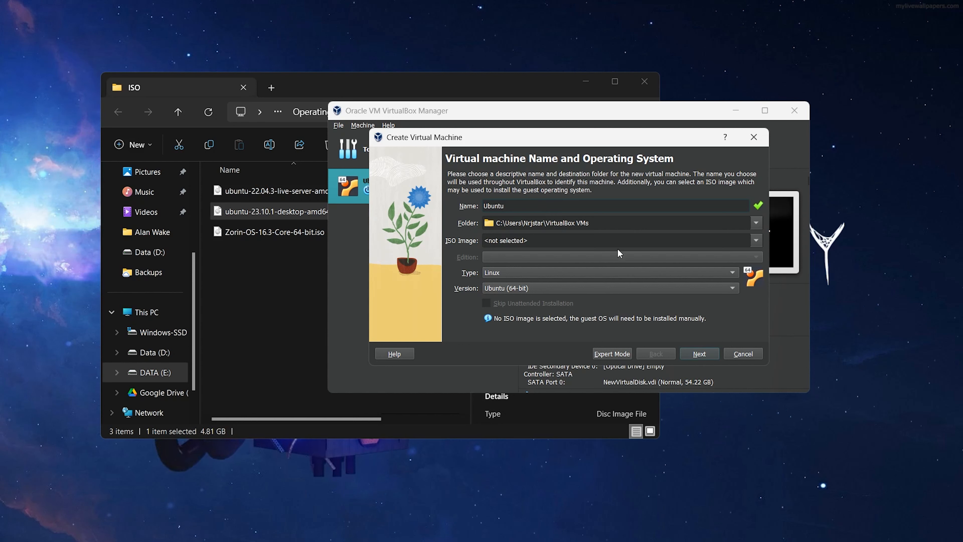
{"action": "left_click", "coordinate": [755, 222]}
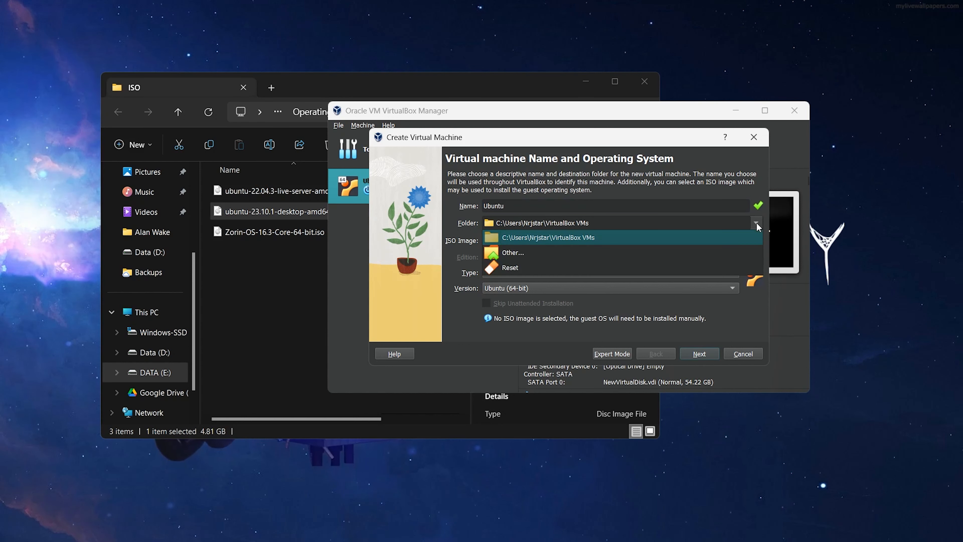
{"action": "left_click", "coordinate": [712, 252]}
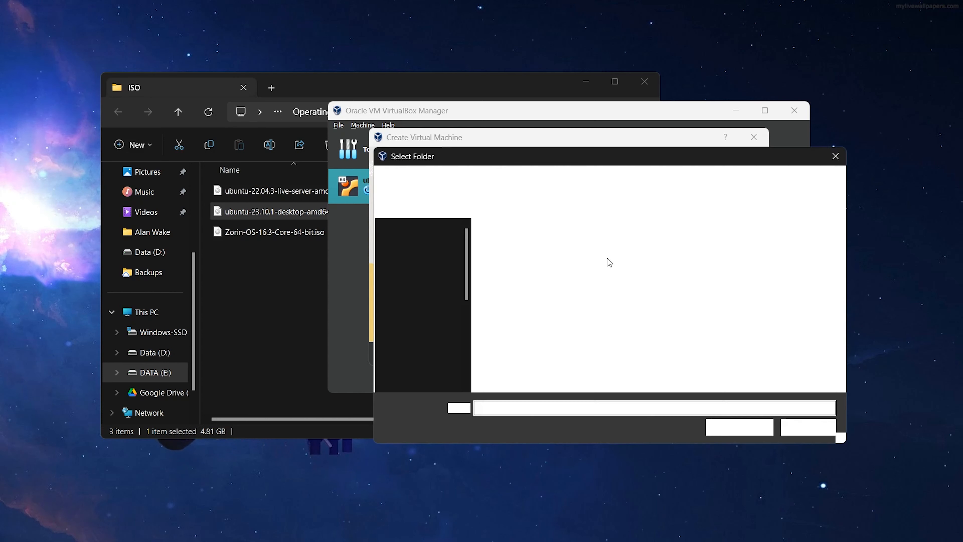
Browse DATA (E:) to Operating Systems\Linux\VMs\Ubuntu and select it as the machine folder
{"action": "scroll", "coordinate": [433, 293], "scroll_direction": "down", "scroll_amount": 4}
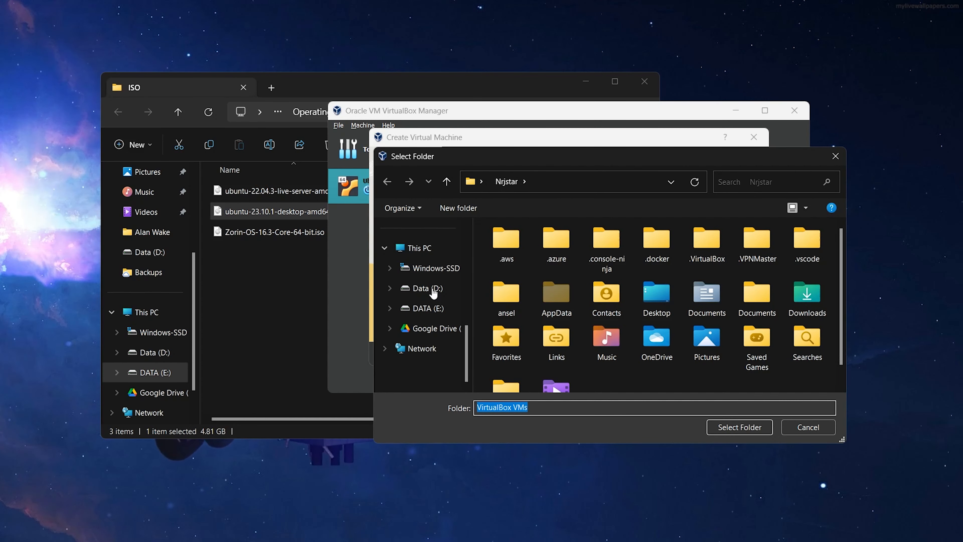
{"action": "left_click", "coordinate": [427, 288]}
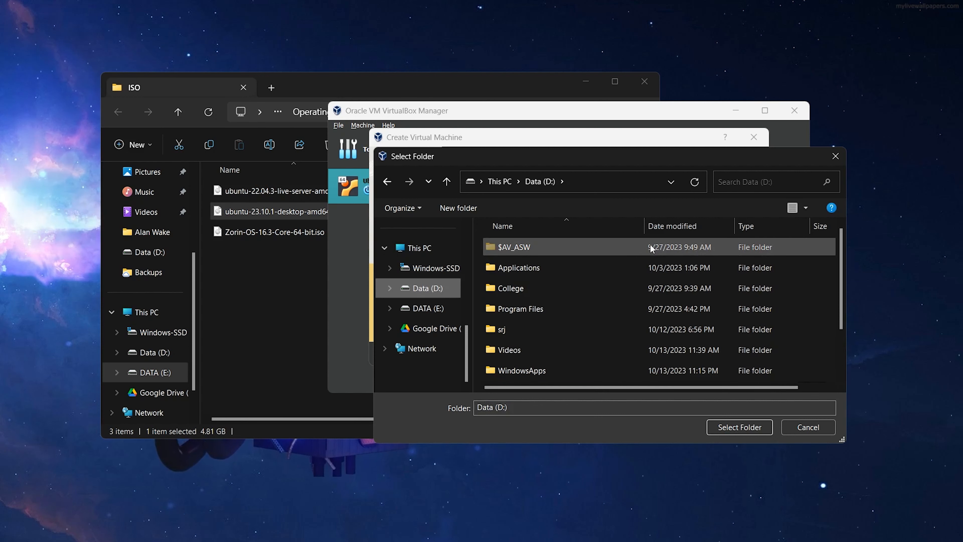
{"action": "scroll", "coordinate": [651, 251], "scroll_direction": "down", "scroll_amount": 1}
{"action": "left_click", "coordinate": [423, 308]}
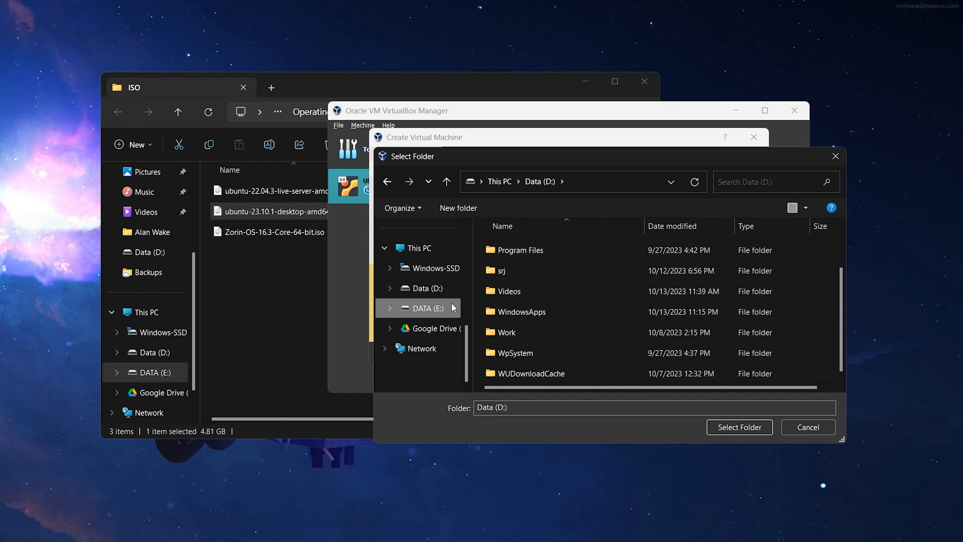
{"action": "double_click", "coordinate": [615, 305]}
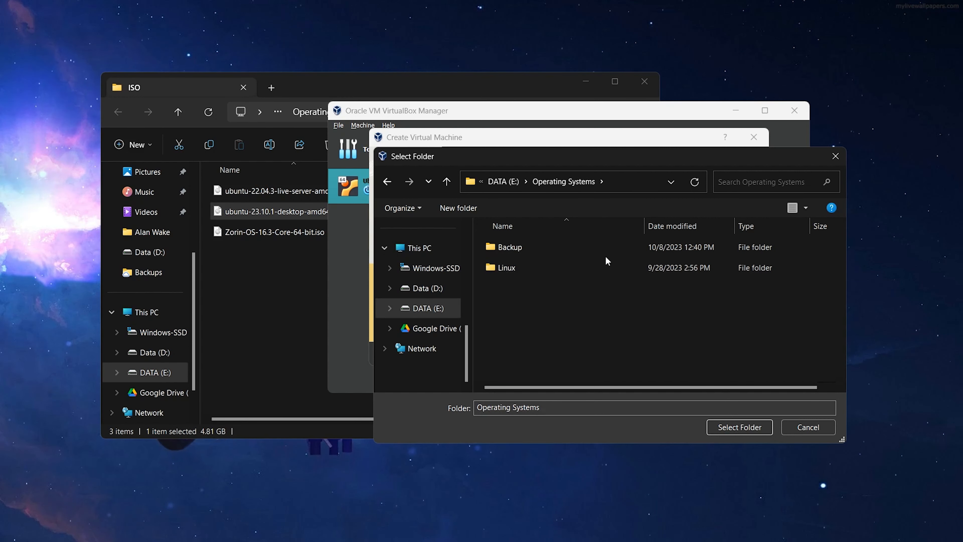
{"action": "double_click", "coordinate": [602, 267]}
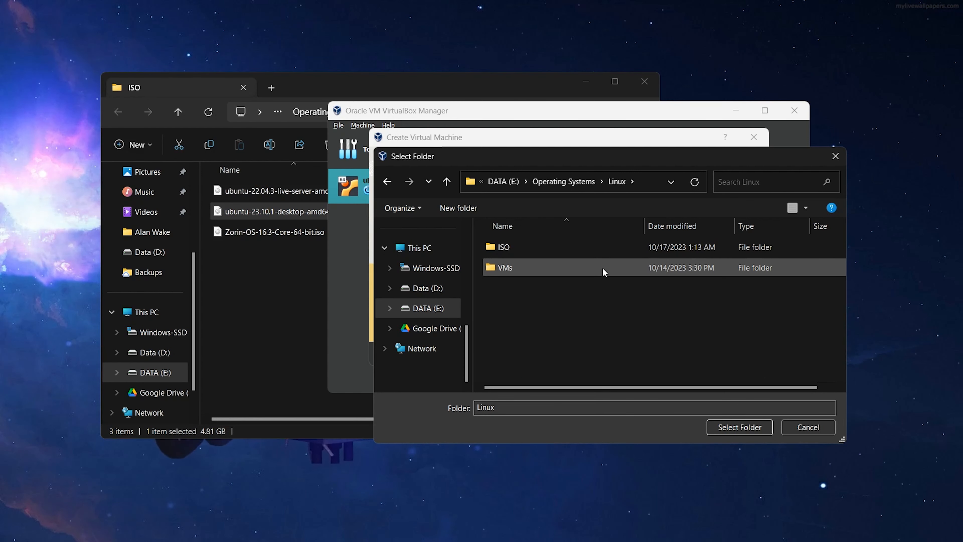
{"action": "double_click", "coordinate": [590, 249]}
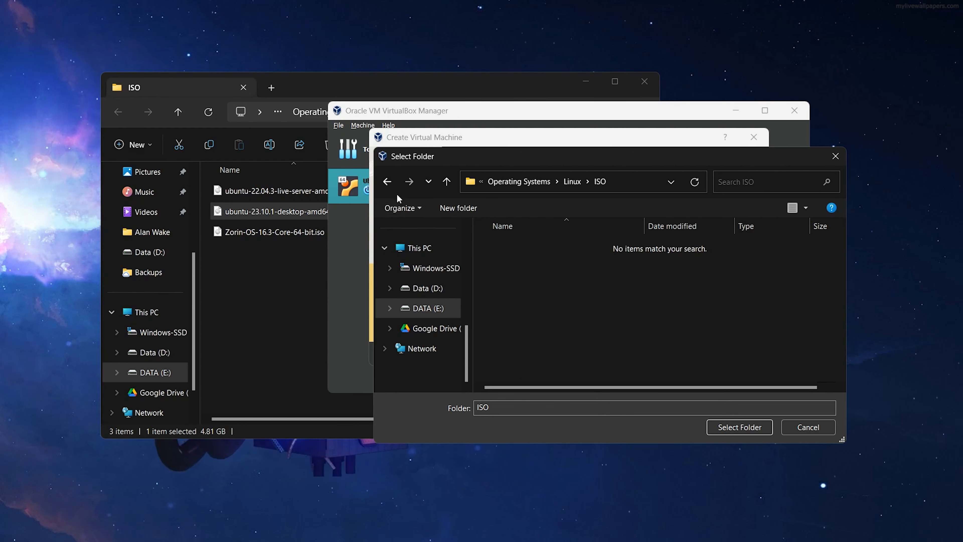
{"action": "key", "text": "alt+Left"}
{"action": "double_click", "coordinate": [511, 265]}
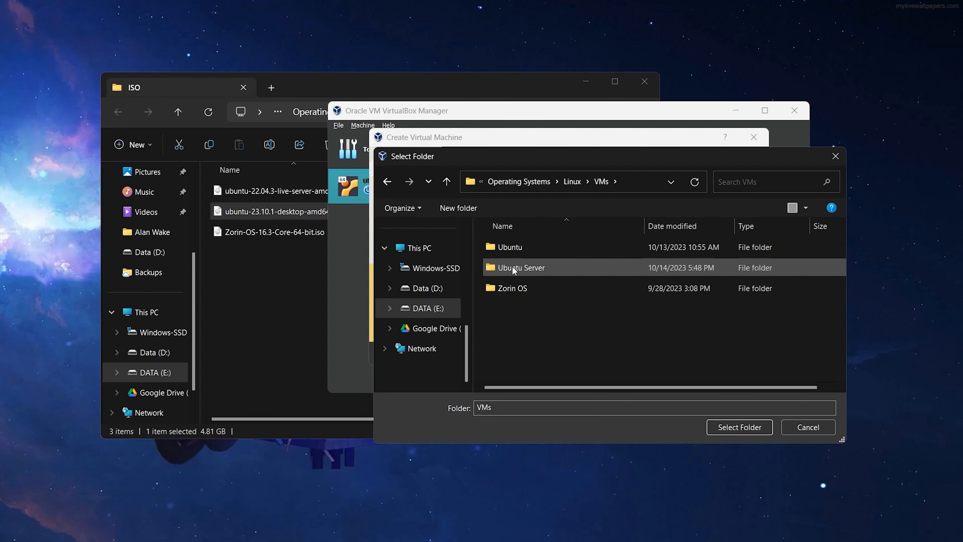
{"action": "double_click", "coordinate": [533, 250]}
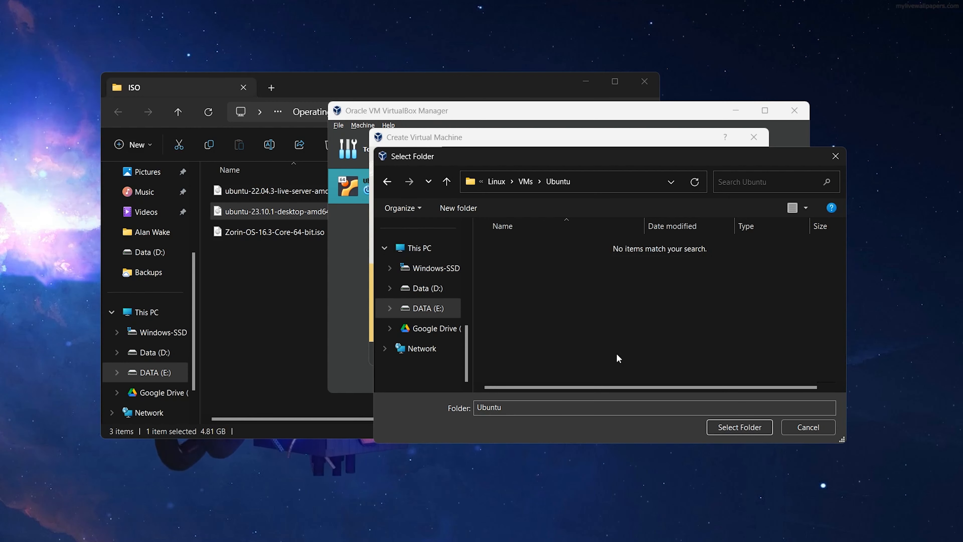
{"action": "left_click", "coordinate": [745, 427]}
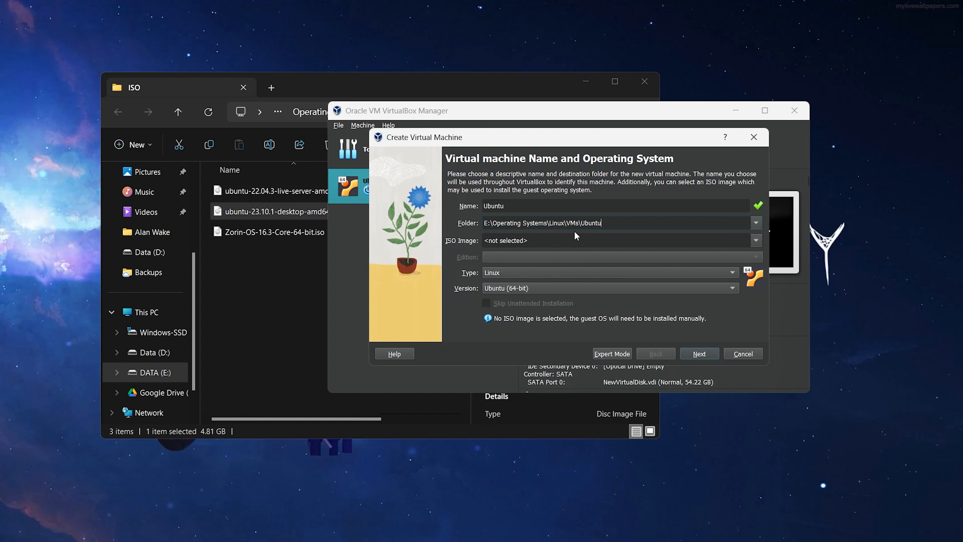
Attach ubuntu-23.10.1-desktop-amd64.iso, skip unattended installation, and move on to hardware settings
{"action": "left_click", "coordinate": [755, 241]}
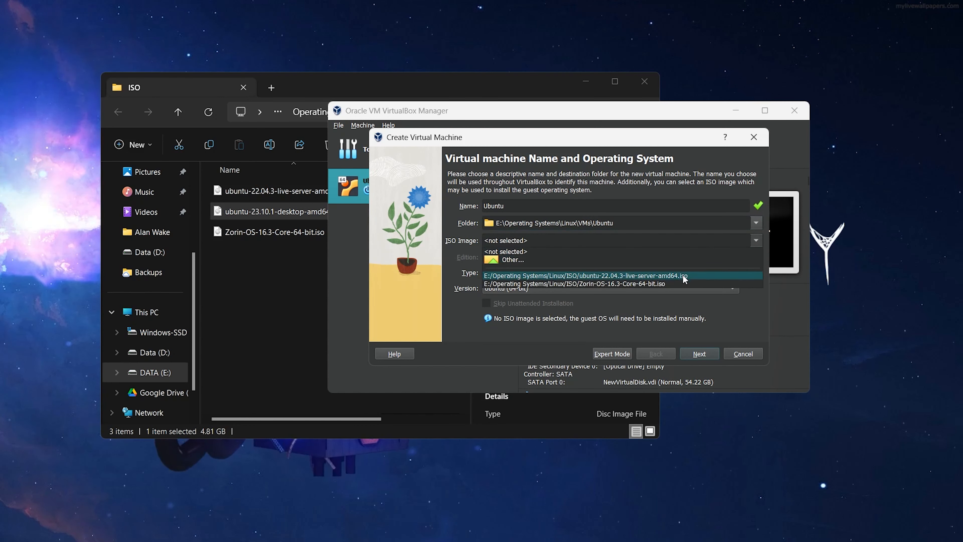
{"action": "left_click", "coordinate": [626, 260]}
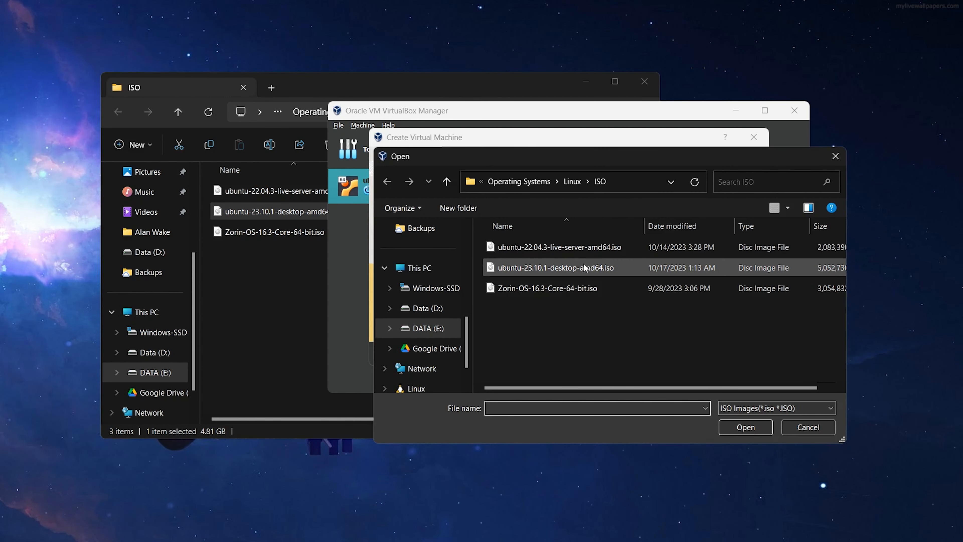
{"action": "left_click", "coordinate": [584, 266]}
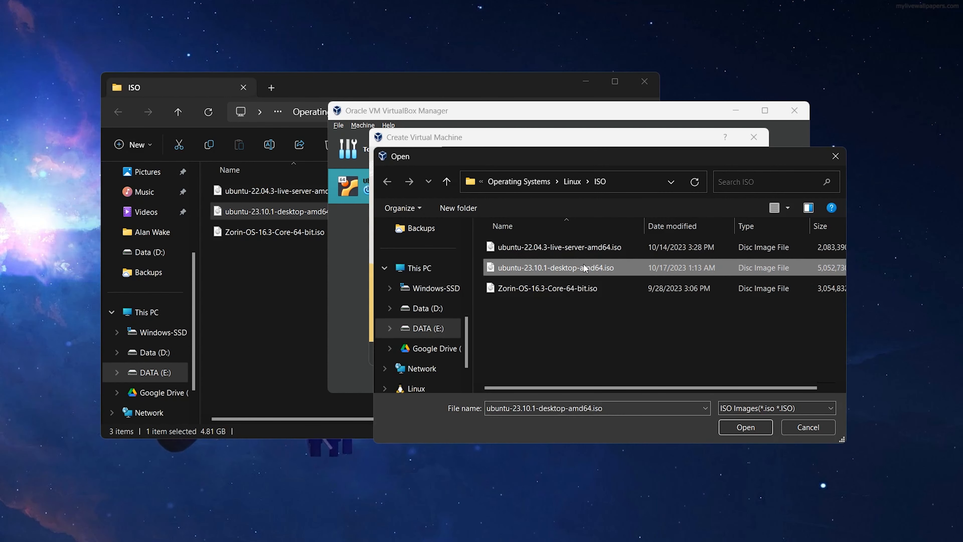
{"action": "left_click", "coordinate": [755, 427]}
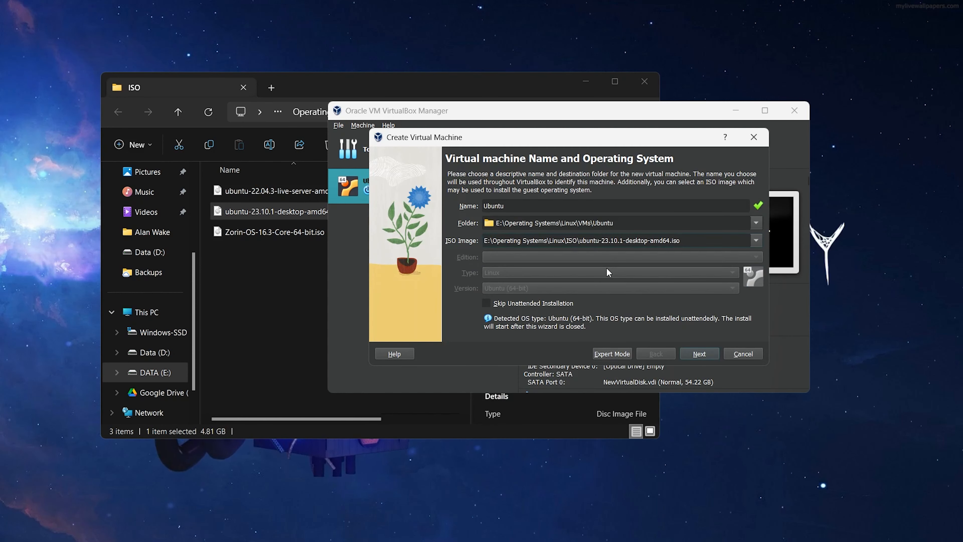
{"action": "left_click", "coordinate": [486, 303]}
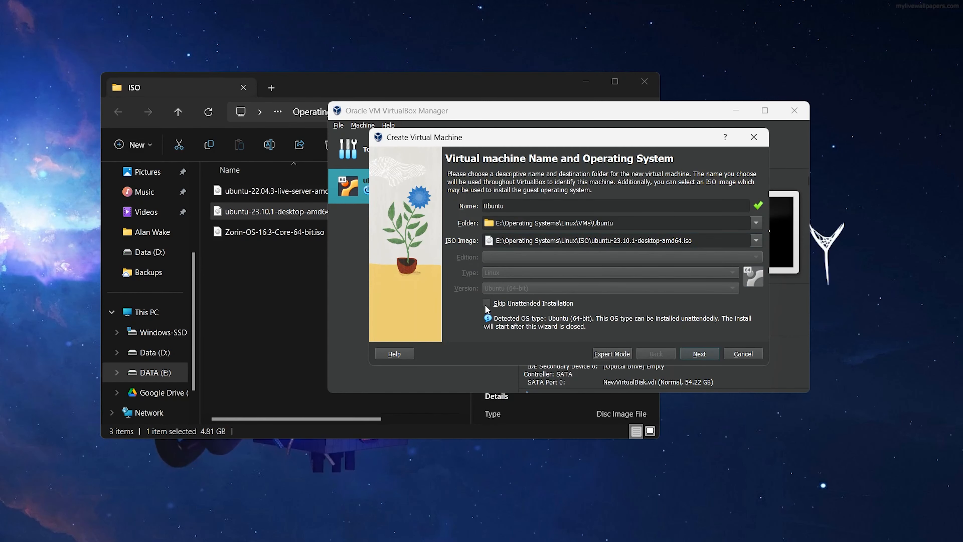
{"action": "left_click", "coordinate": [699, 354]}
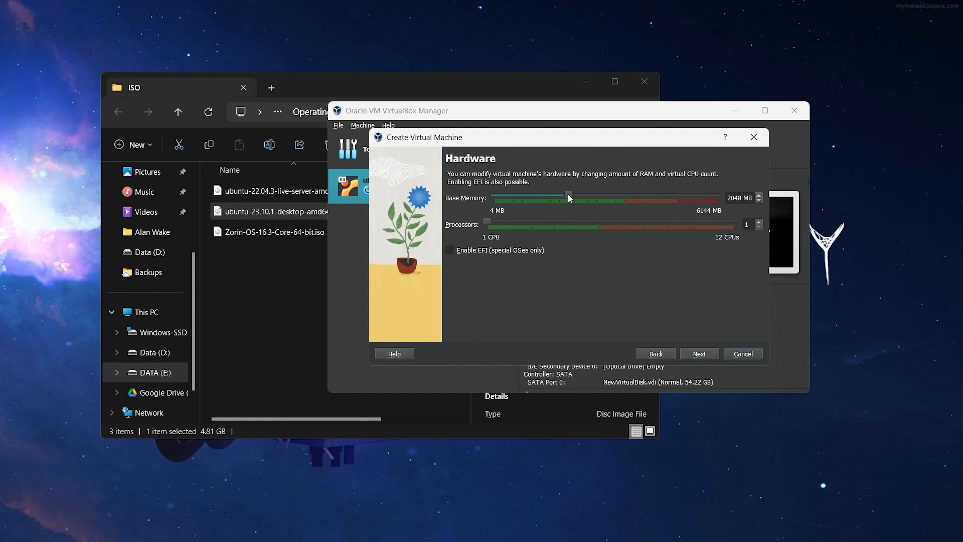
Give the VM 3039 MB memory, 3 processors and a 31.48 GB virtual disk
{"action": "left_click_drag", "start_coordinate": [570, 198], "coordinate": [605, 205]}
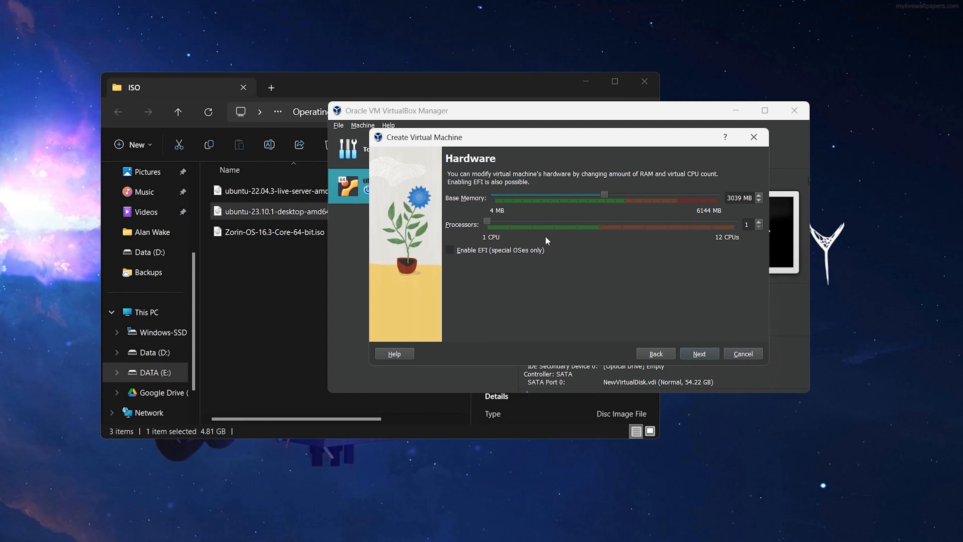
{"action": "left_click", "coordinate": [758, 222]}
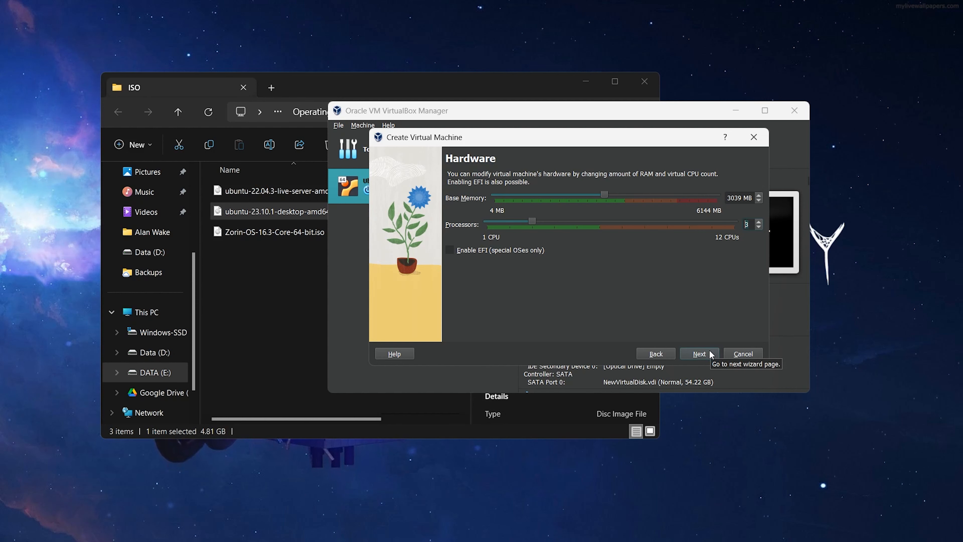
{"action": "left_click", "coordinate": [700, 354]}
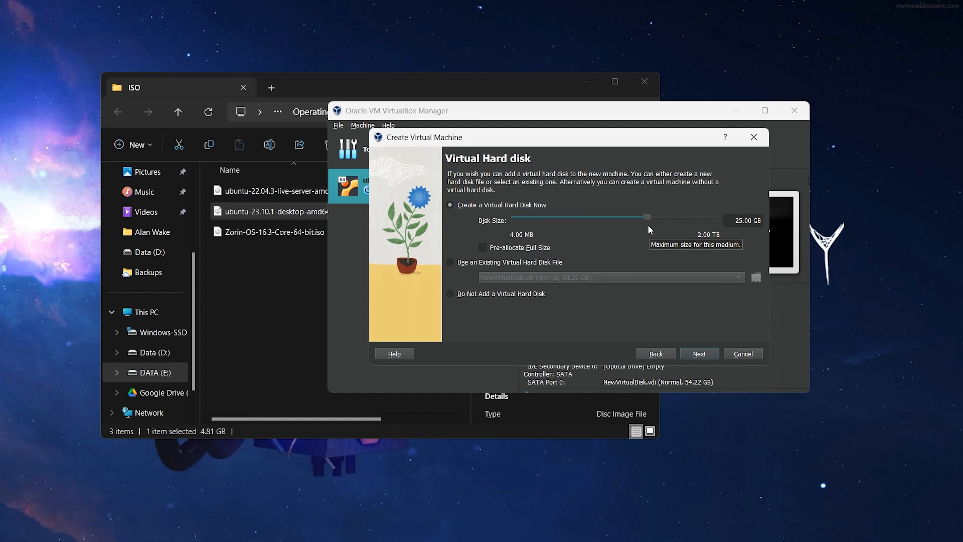
{"action": "left_click_drag", "start_coordinate": [648, 218], "coordinate": [653, 221]}
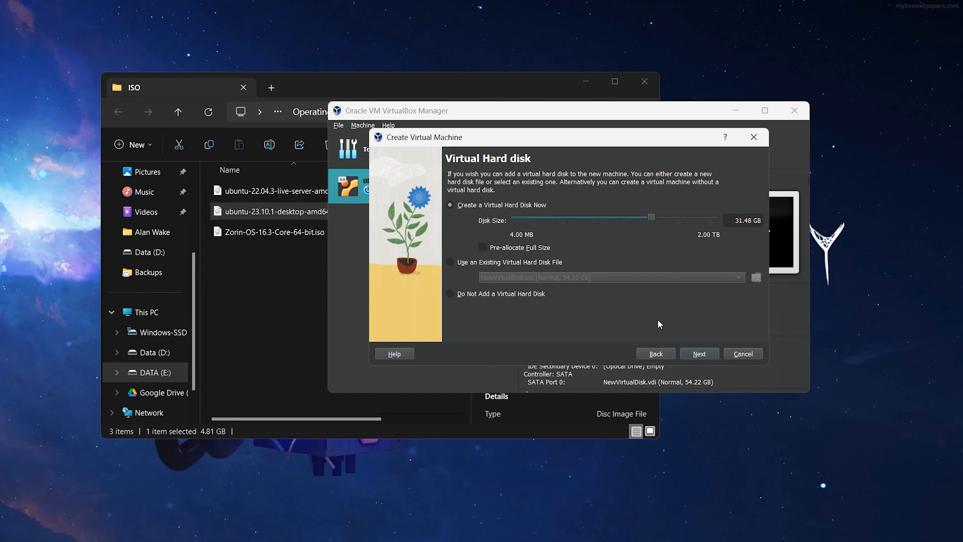
{"action": "left_click", "coordinate": [695, 353]}
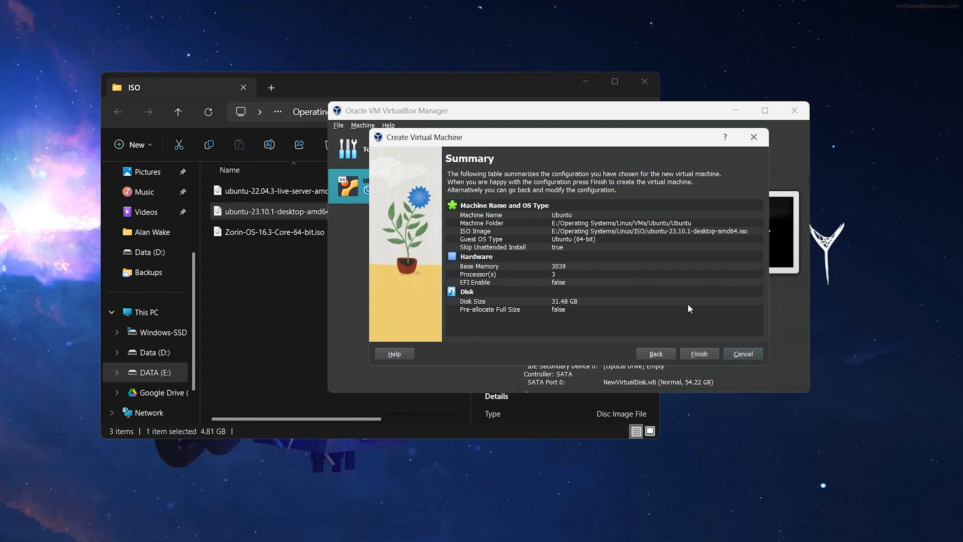
Create the VM and review its System processor, acceleration and Display settings
{"action": "left_click", "coordinate": [700, 351]}
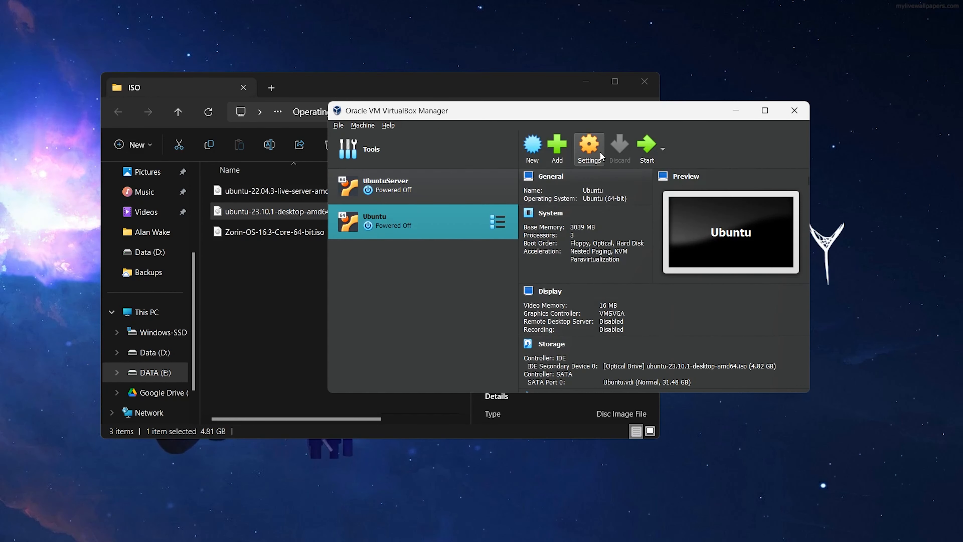
{"action": "left_click", "coordinate": [595, 151]}
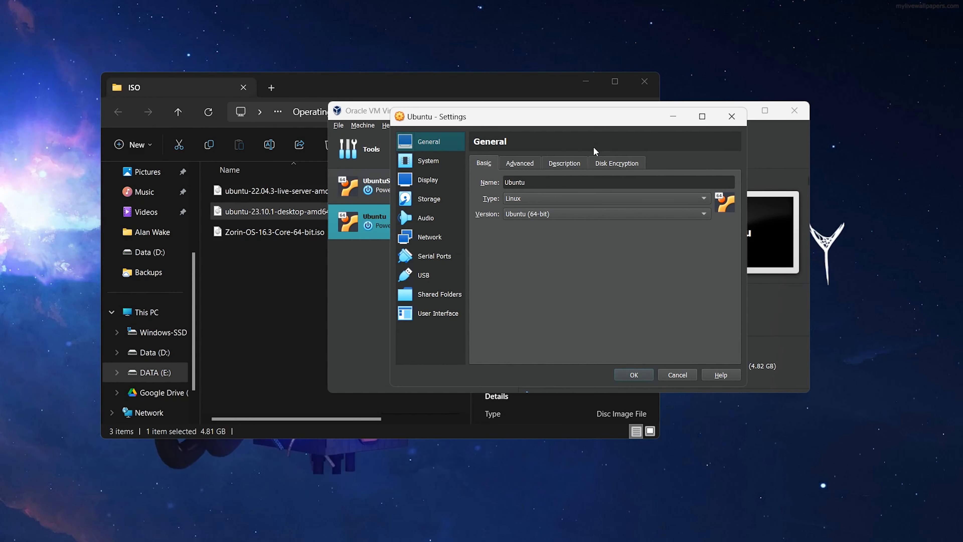
{"action": "left_click", "coordinate": [442, 163]}
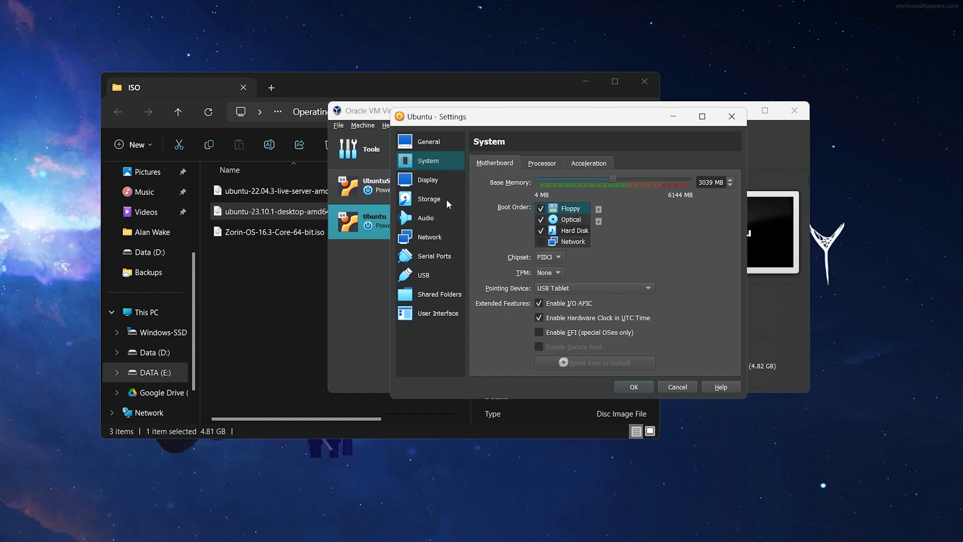
{"action": "left_click", "coordinate": [544, 166]}
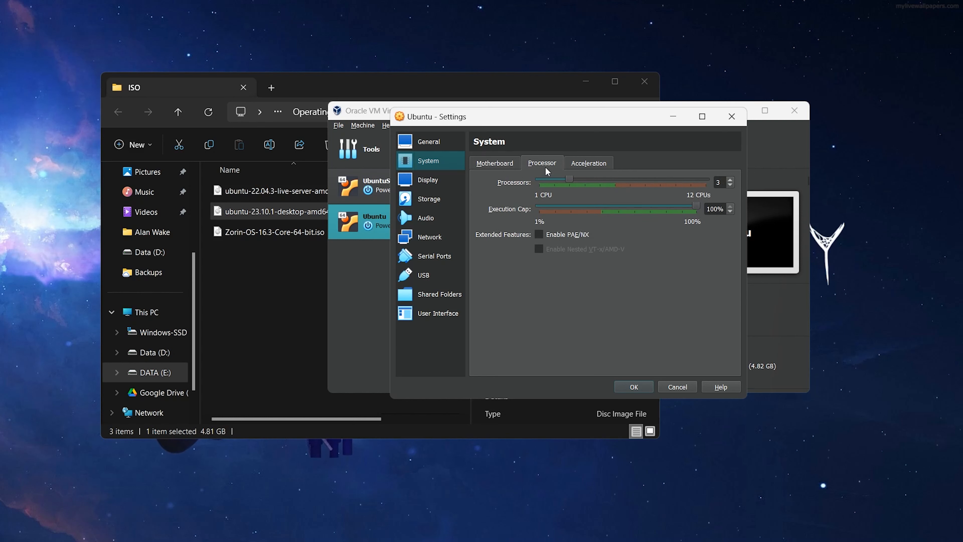
{"action": "left_click", "coordinate": [580, 164]}
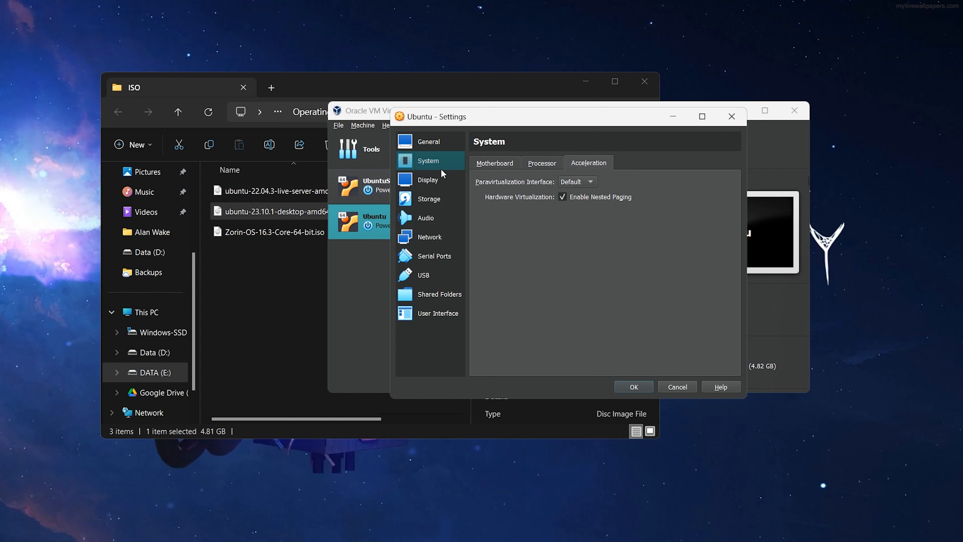
{"action": "left_click", "coordinate": [442, 175]}
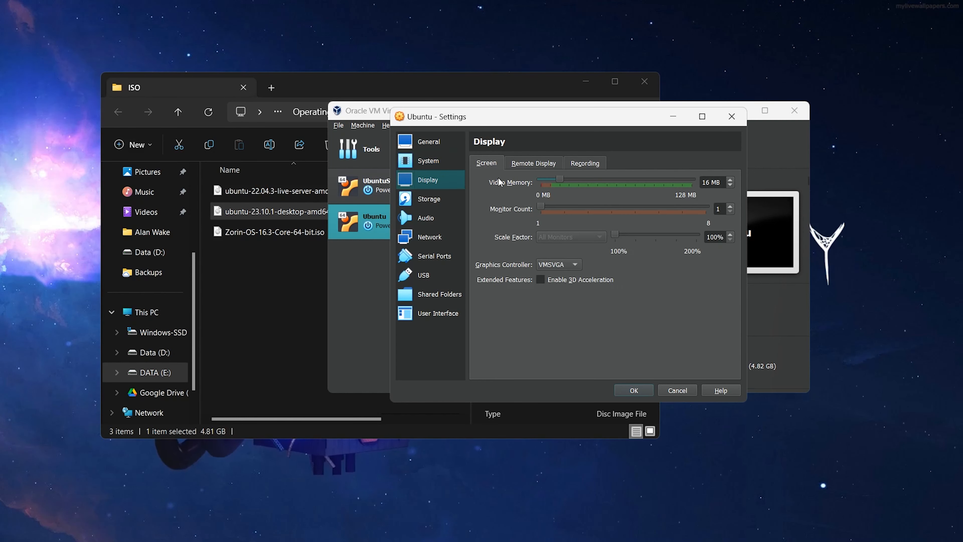
Keep the network adapter attached to NAT
{"action": "left_click", "coordinate": [436, 239]}
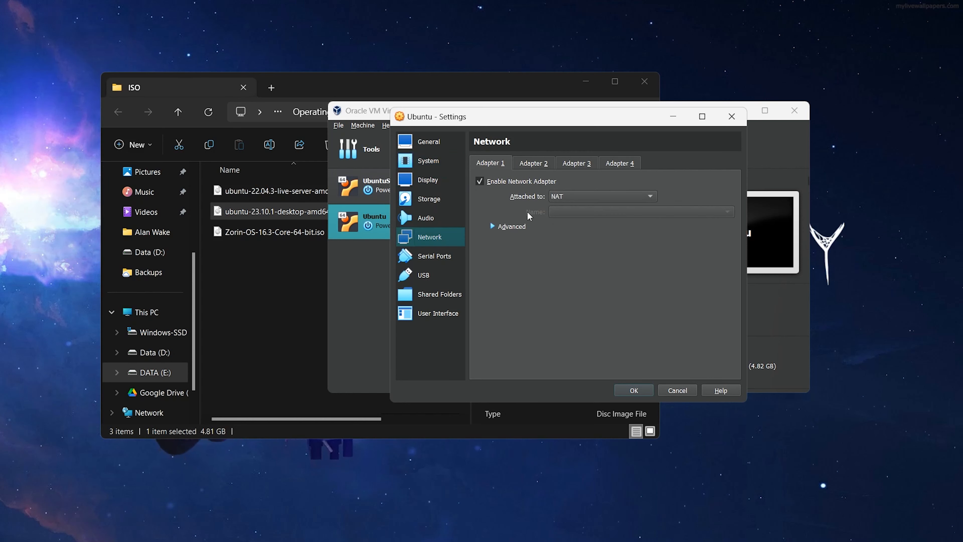
{"action": "left_click", "coordinate": [564, 197]}
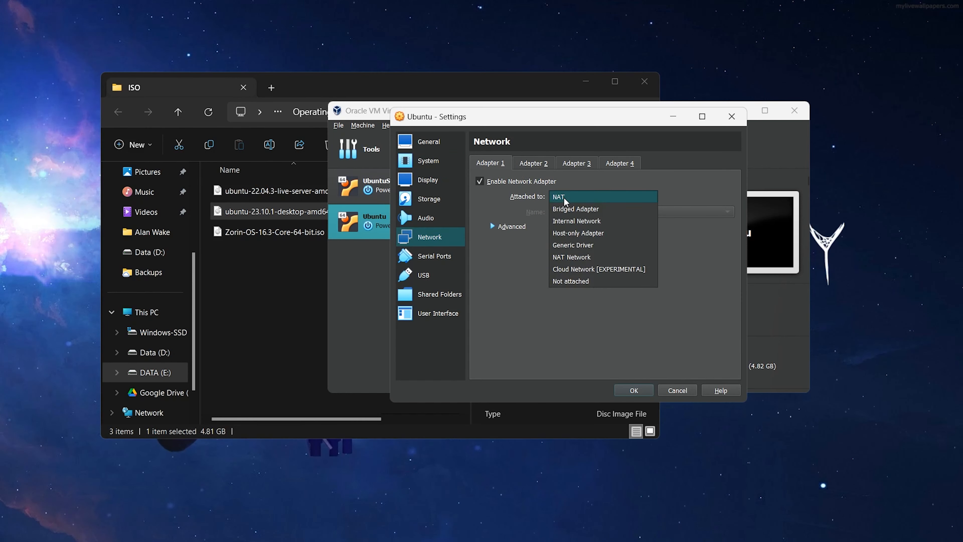
{"action": "left_click", "coordinate": [566, 197]}
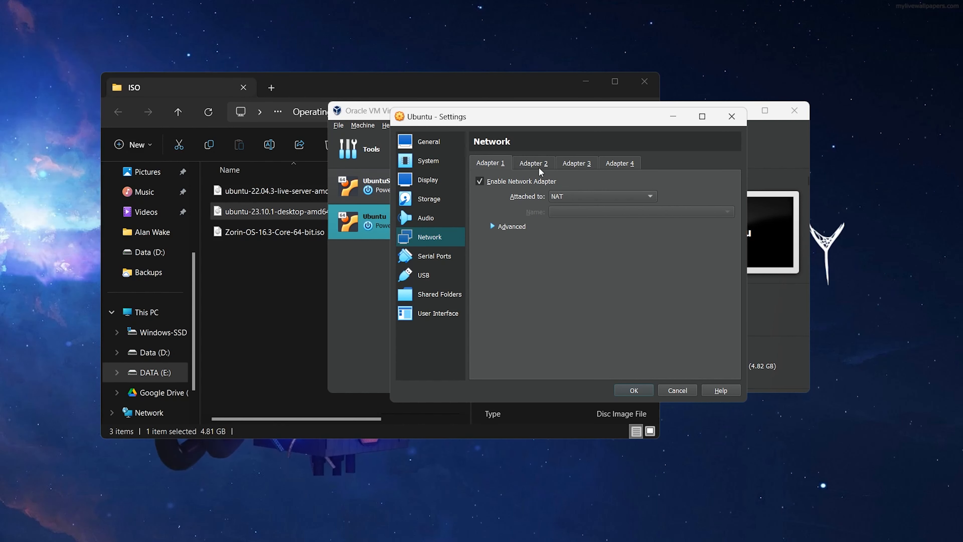
{"action": "left_click", "coordinate": [563, 197]}
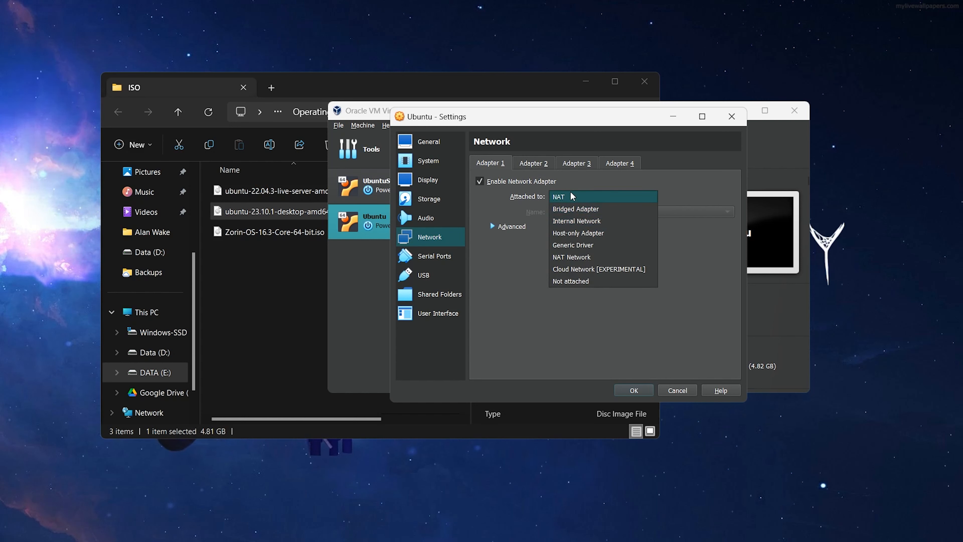
{"action": "left_click", "coordinate": [572, 196]}
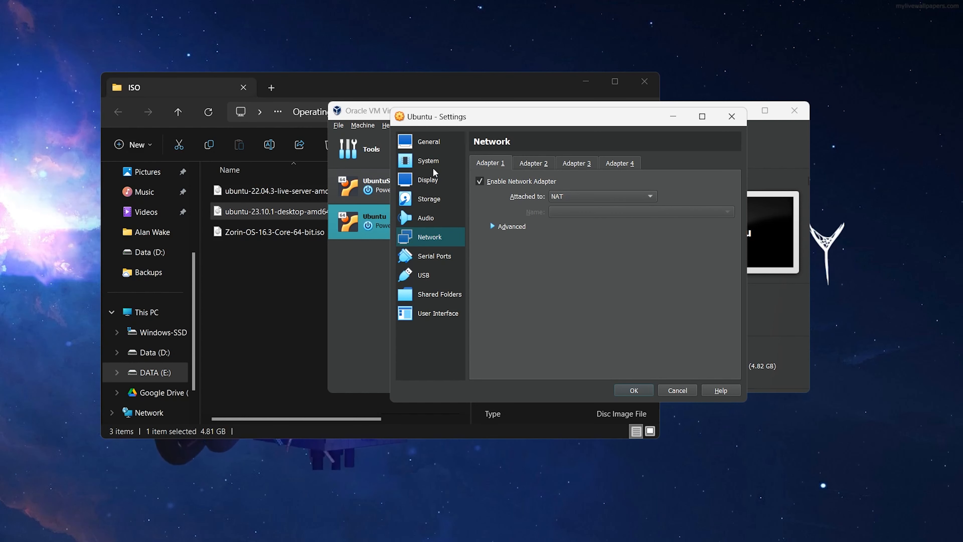
Set the shared clipboard to Bidirectional in General > Advanced
{"action": "left_click", "coordinate": [436, 148]}
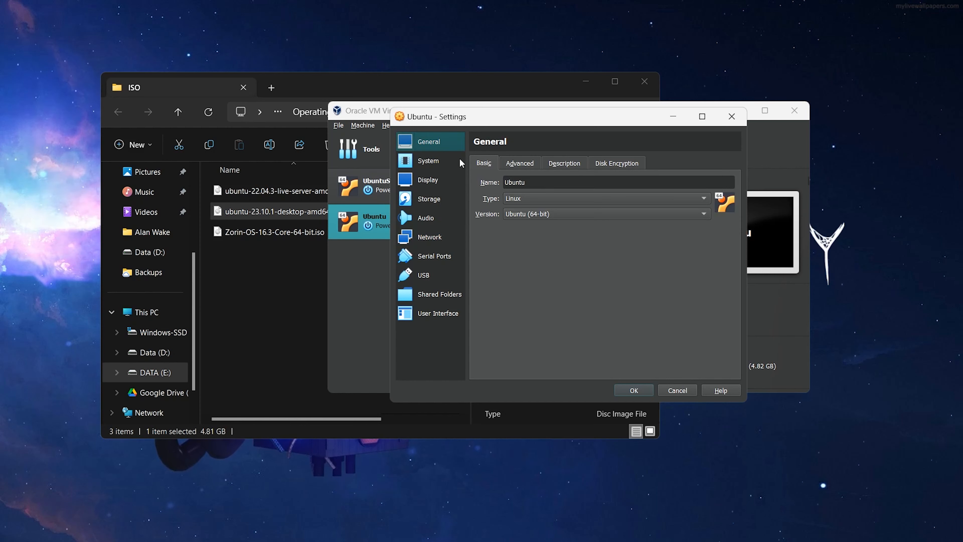
{"action": "left_click", "coordinate": [518, 163]}
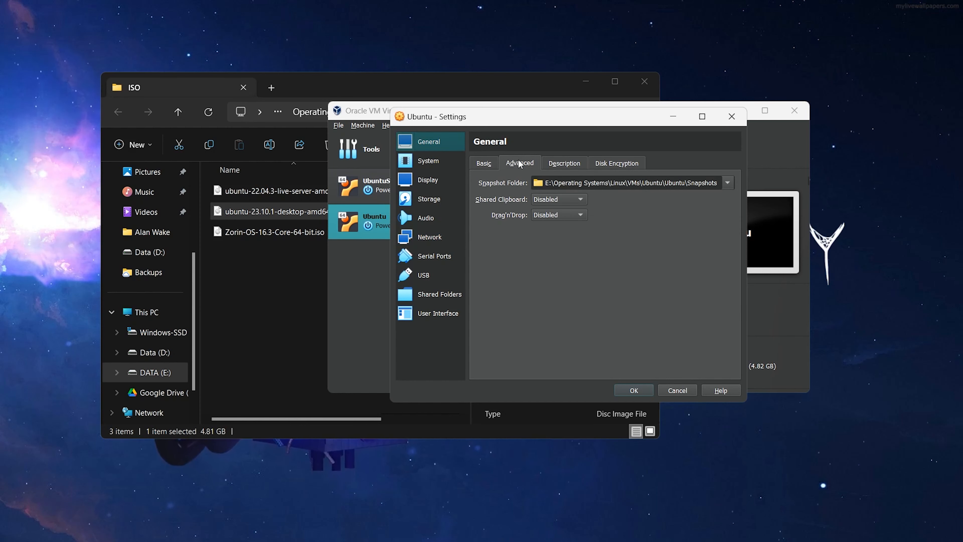
{"action": "left_click", "coordinate": [546, 199]}
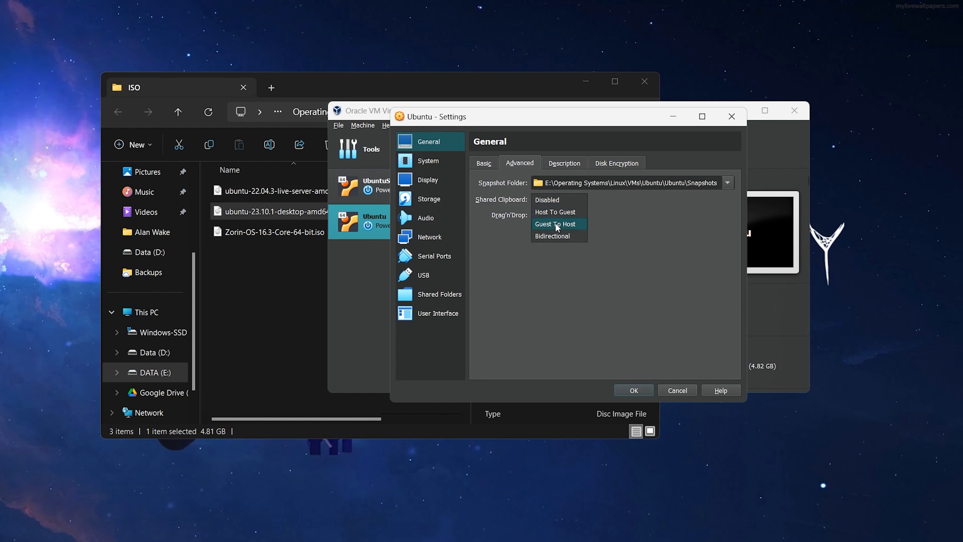
{"action": "left_click", "coordinate": [555, 237]}
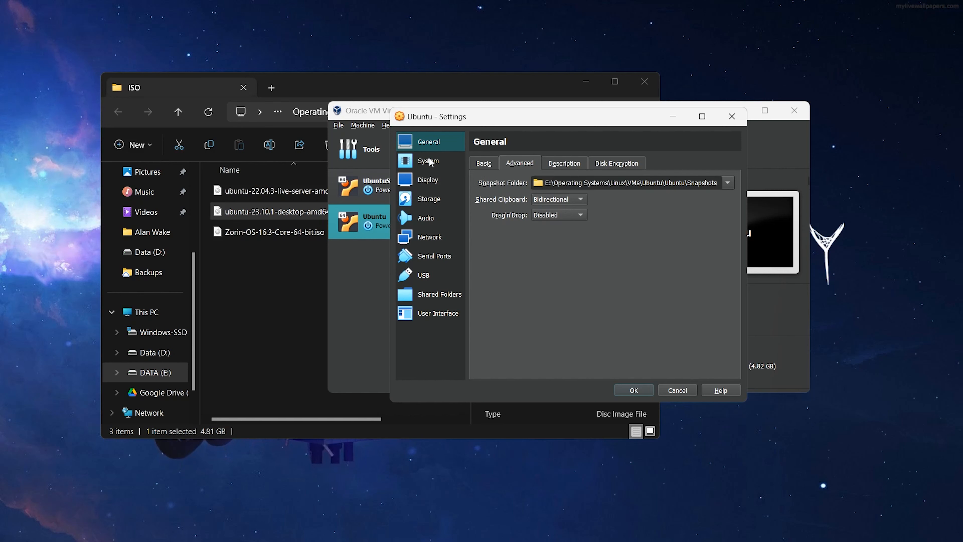
Enable 3D acceleration with 128 MB video memory and save the VM settings
{"action": "left_click", "coordinate": [474, 162]}
{"action": "left_click", "coordinate": [519, 163]}
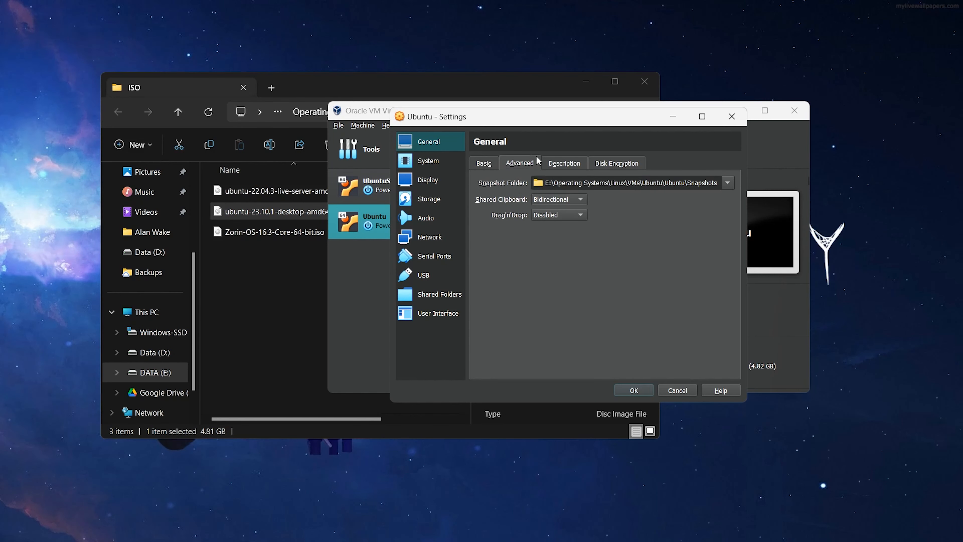
{"action": "left_click", "coordinate": [564, 163]}
{"action": "left_click", "coordinate": [615, 167]}
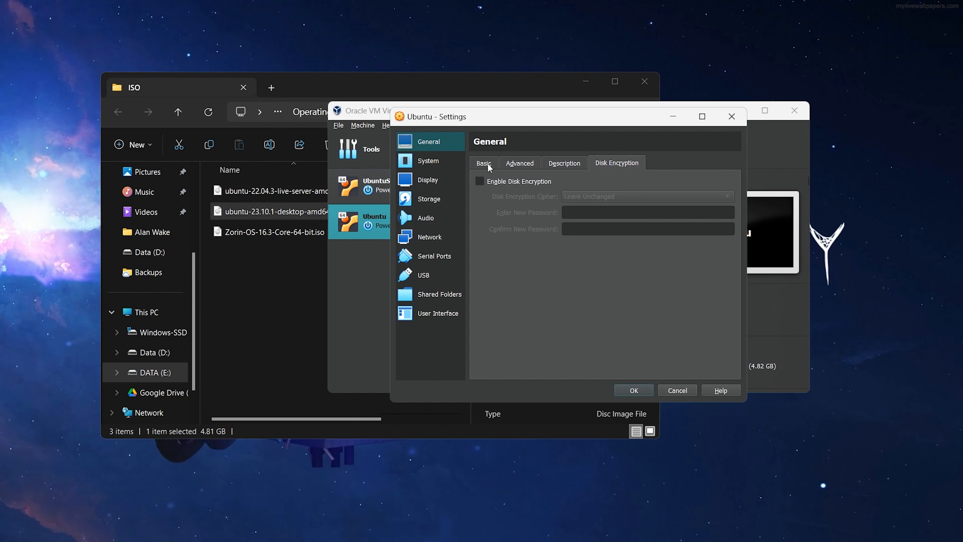
{"action": "left_click", "coordinate": [433, 160]}
{"action": "left_click", "coordinate": [436, 180]}
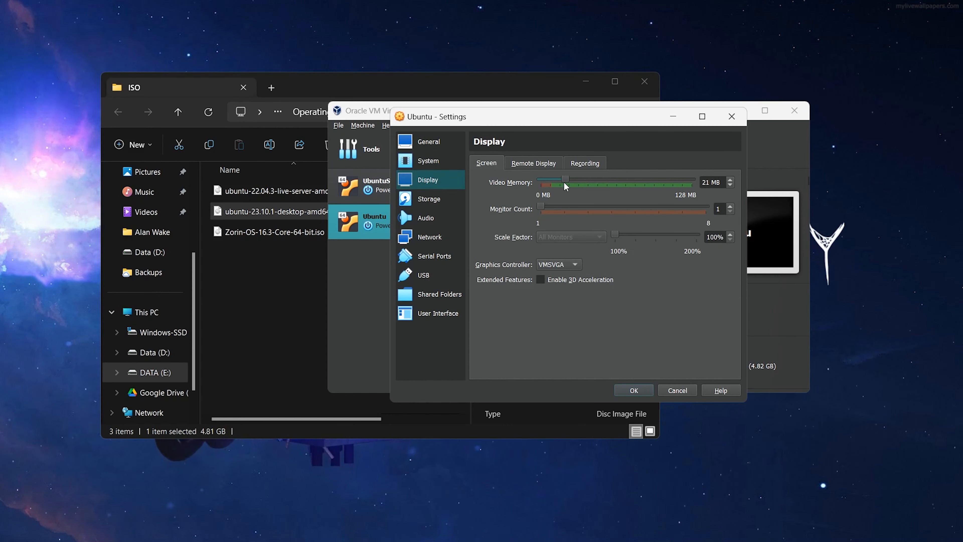
{"action": "left_click", "coordinate": [546, 279]}
{"action": "left_click", "coordinate": [632, 390]}
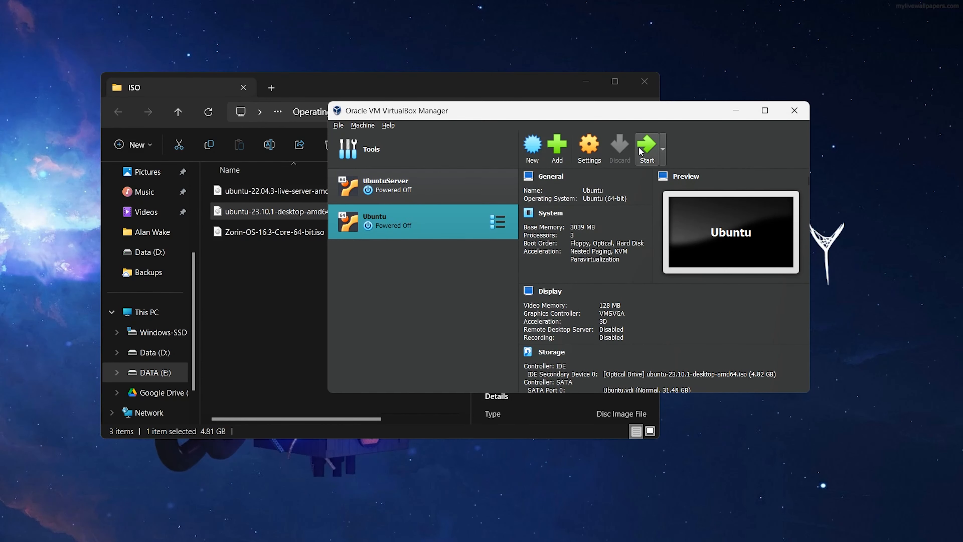
Start the Ubuntu VM and boot the Try or Install Ubuntu GRUB entry
{"action": "left_click", "coordinate": [649, 151]}
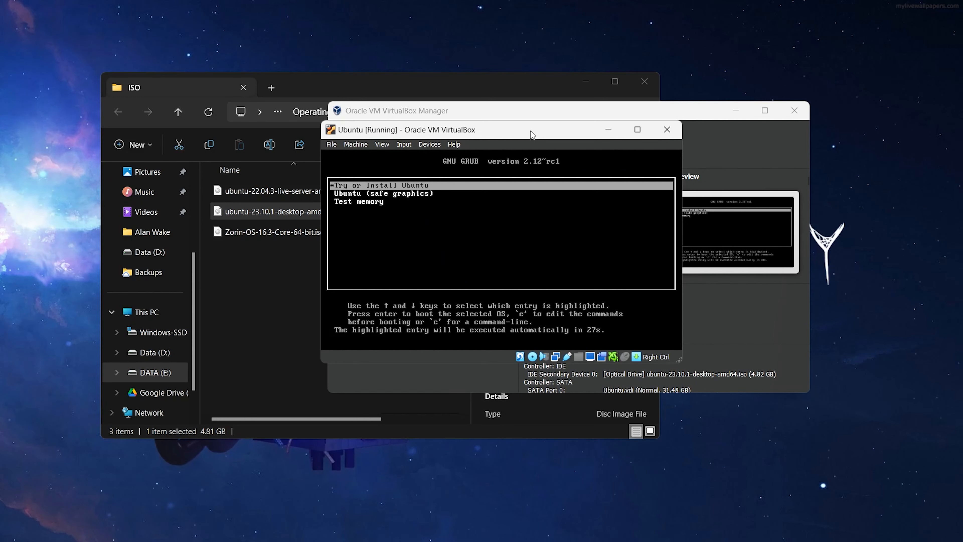
{"action": "key", "text": "Down"}
{"action": "key", "text": "Down"}
{"action": "key", "text": "Up"}
{"action": "key", "text": "Up"}
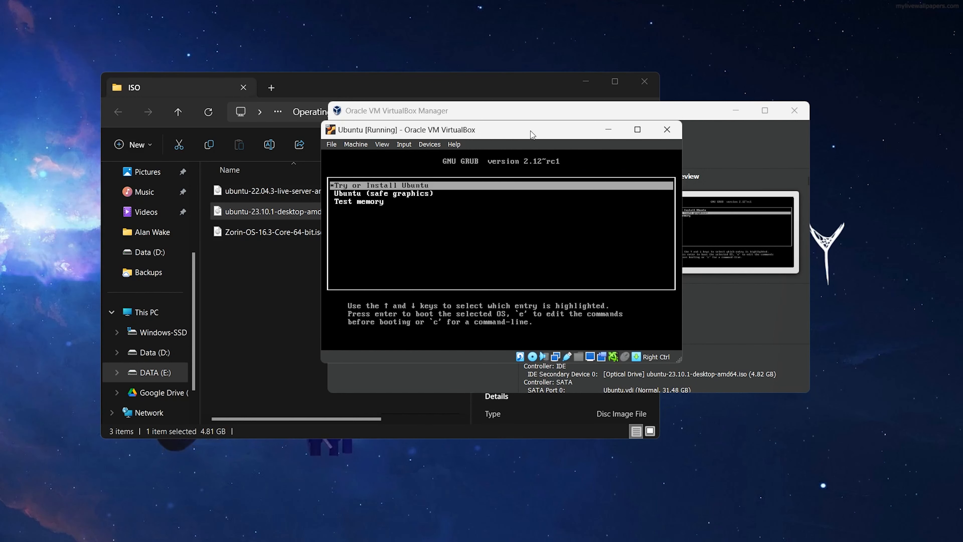
{"action": "key", "text": "Return"}
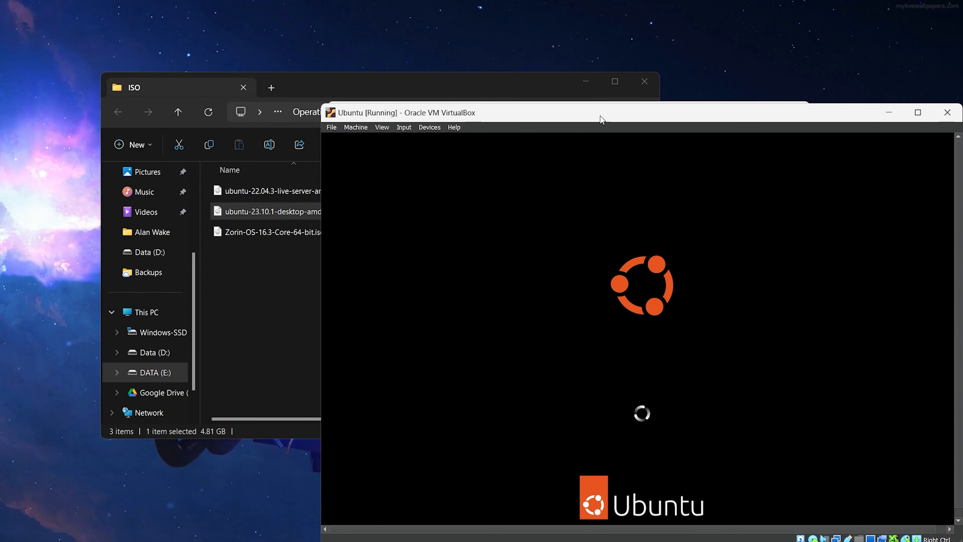
Move the running VM window up and left while the Ubuntu installer loads
{"action": "left_click_drag", "start_coordinate": [605, 114], "coordinate": [476, 65]}
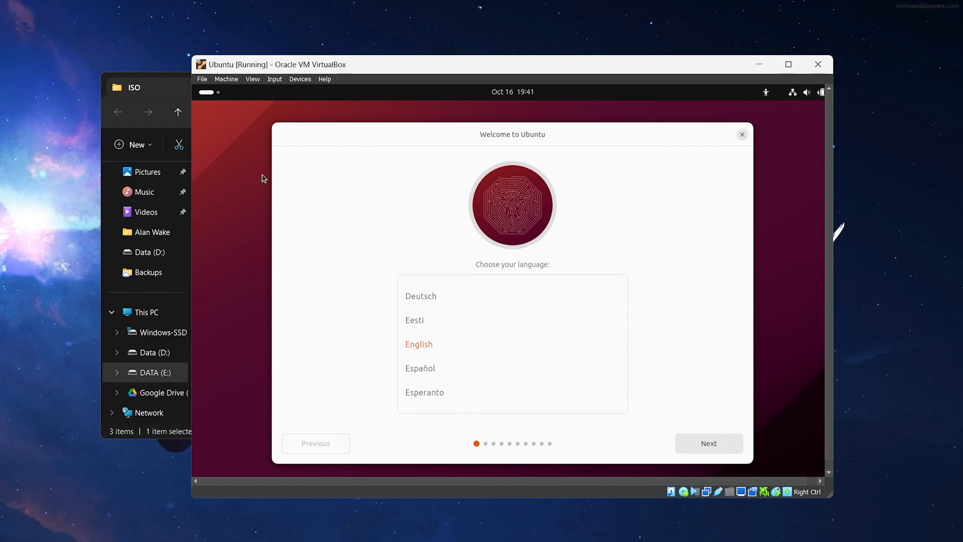
Minimize the ISO folder window to reveal the VM's installer language list
{"action": "left_click", "coordinate": [168, 93]}
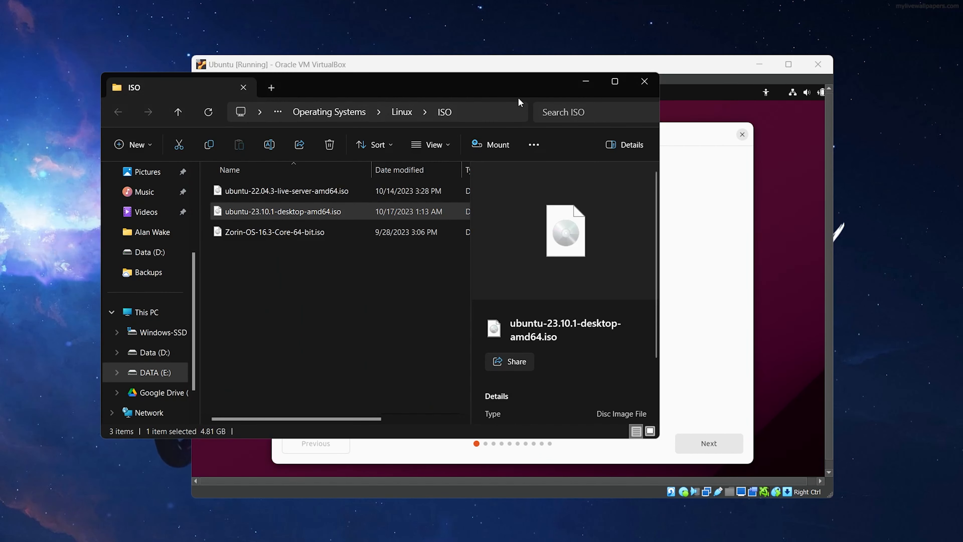
{"action": "left_click", "coordinate": [586, 82]}
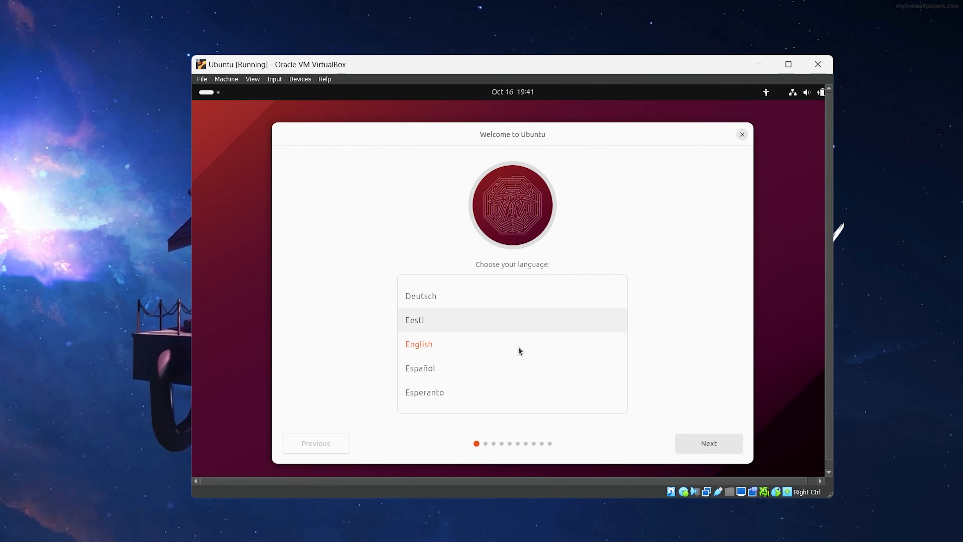
{"action": "scroll", "coordinate": [518, 347], "scroll_direction": "down", "scroll_amount": 2}
{"action": "scroll", "coordinate": [517, 347], "scroll_direction": "down", "scroll_amount": 3}
{"action": "scroll", "coordinate": [518, 348], "scroll_direction": "up", "scroll_amount": 3}
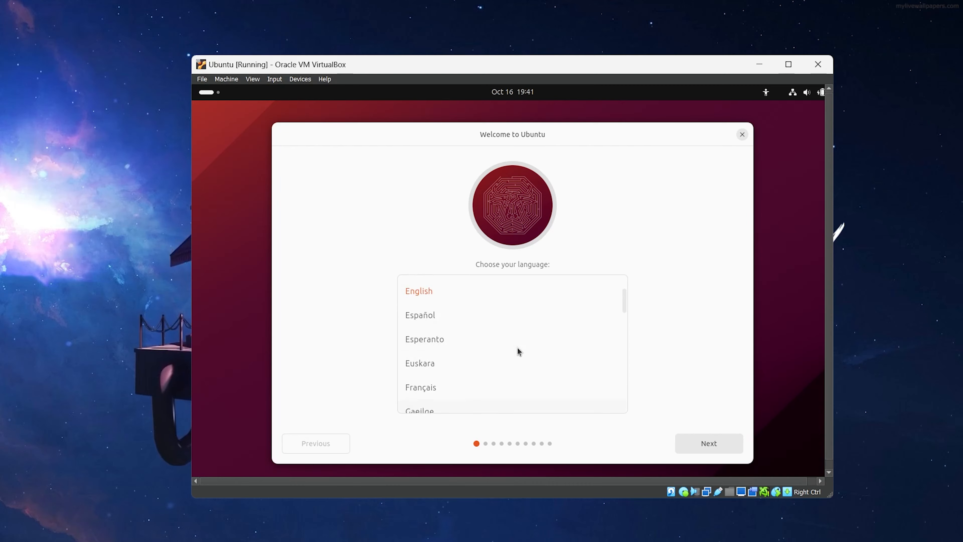
{"action": "scroll", "coordinate": [517, 348], "scroll_direction": "down", "scroll_amount": 3}
{"action": "scroll", "coordinate": [518, 347], "scroll_direction": "down", "scroll_amount": 3}
{"action": "scroll", "coordinate": [517, 348], "scroll_direction": "up", "scroll_amount": 5}
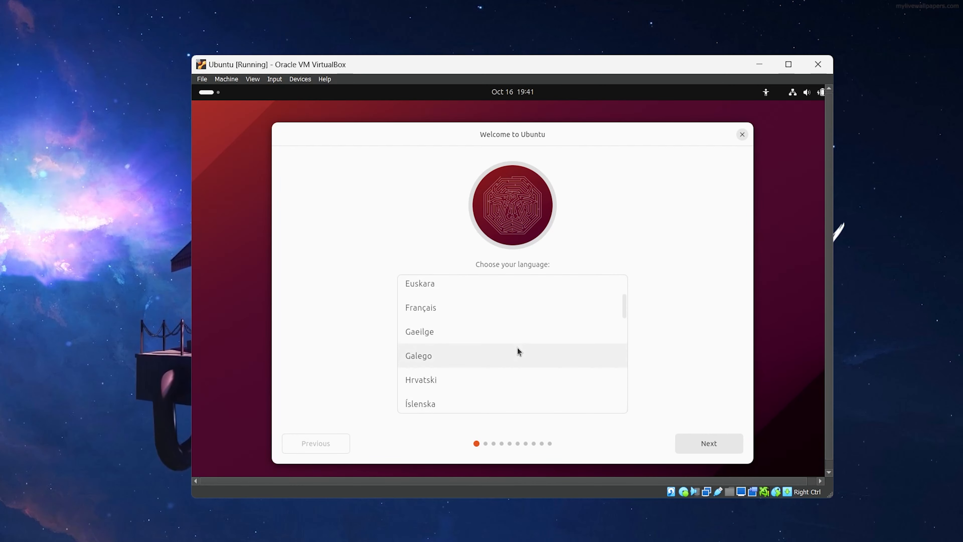
{"action": "scroll", "coordinate": [518, 348], "scroll_direction": "up", "scroll_amount": 2}
{"action": "scroll", "coordinate": [518, 348], "scroll_direction": "down", "scroll_amount": 1}
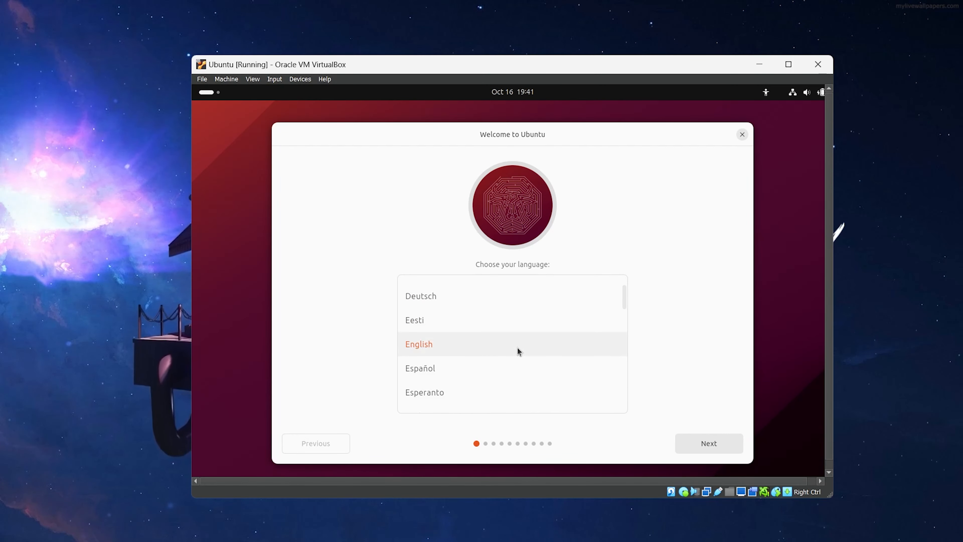
Choose English as the installer language and select Install Ubuntu
{"action": "left_click", "coordinate": [517, 348]}
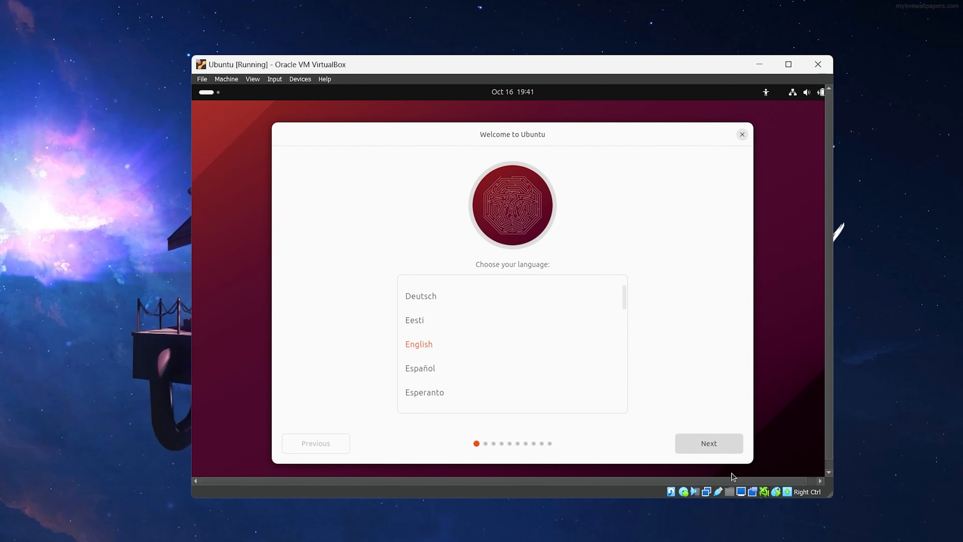
{"action": "left_click", "coordinate": [716, 445]}
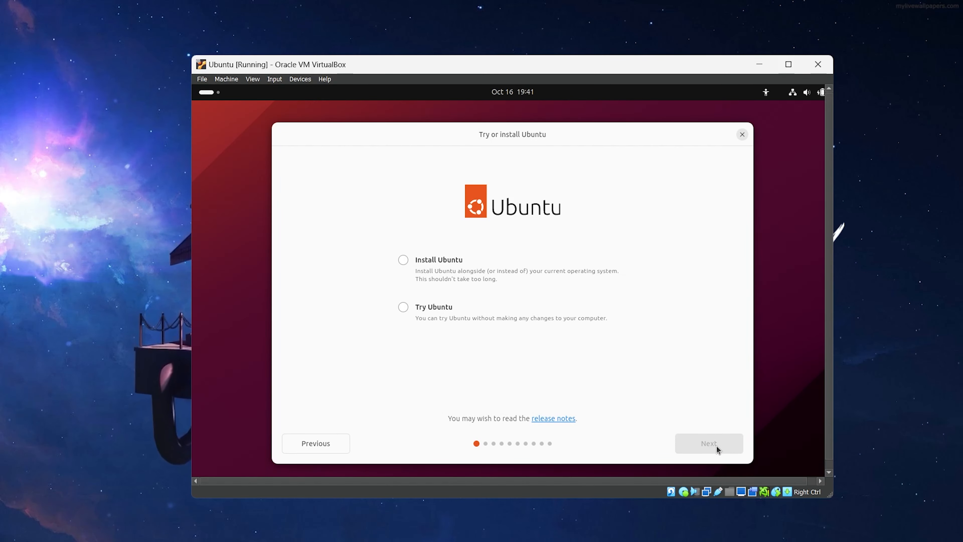
{"action": "left_click", "coordinate": [402, 261]}
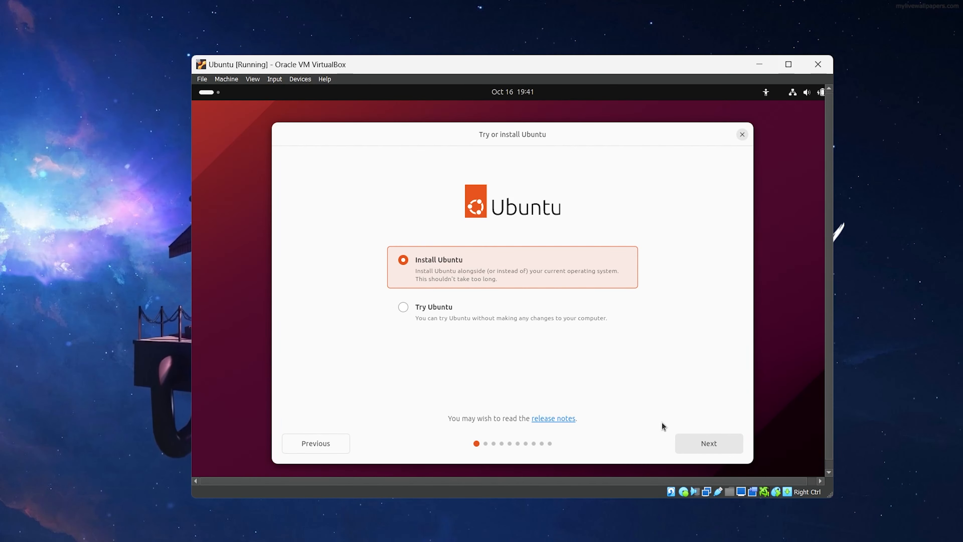
Accept the English (US) keyboard and wired network, then update the installer and restart it
{"action": "left_click", "coordinate": [722, 447]}
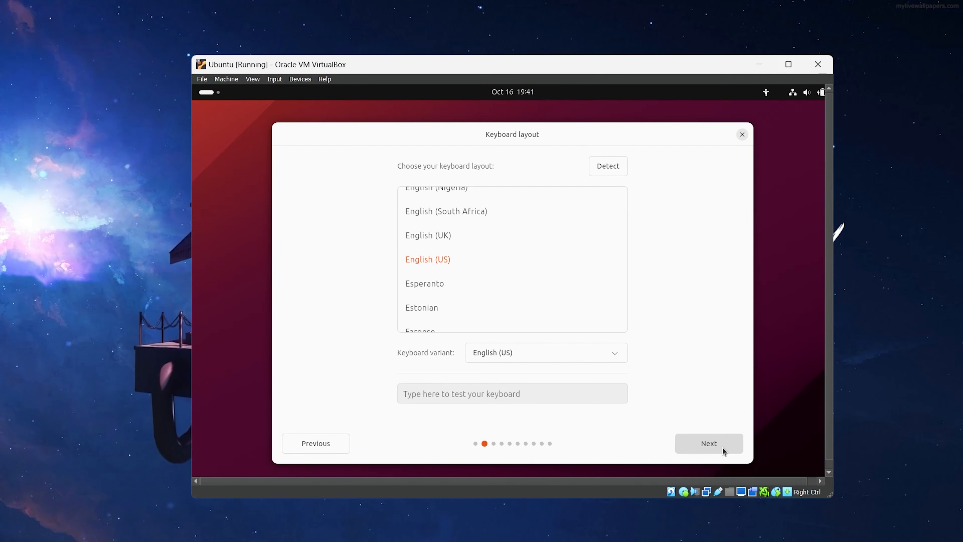
{"action": "left_click", "coordinate": [722, 447]}
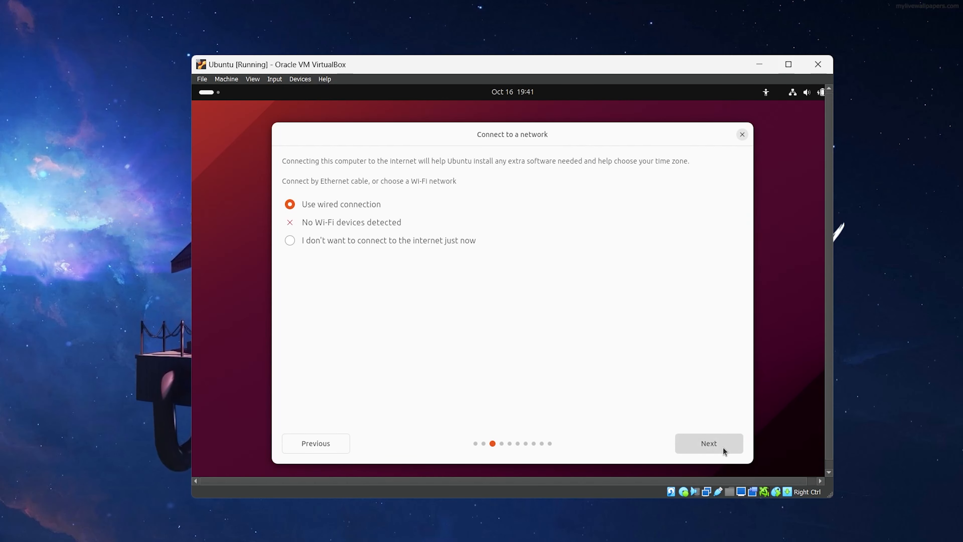
{"action": "left_click", "coordinate": [723, 447]}
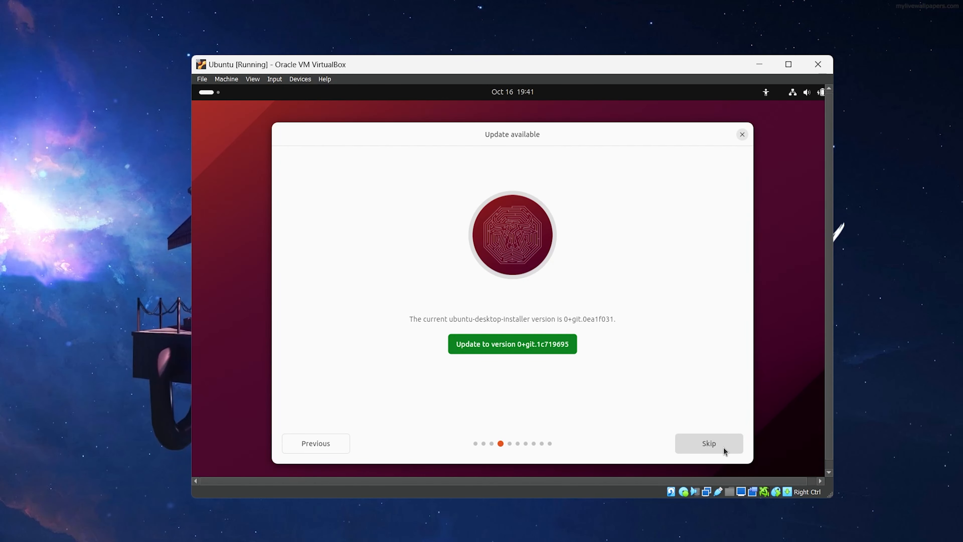
{"action": "left_click", "coordinate": [529, 352]}
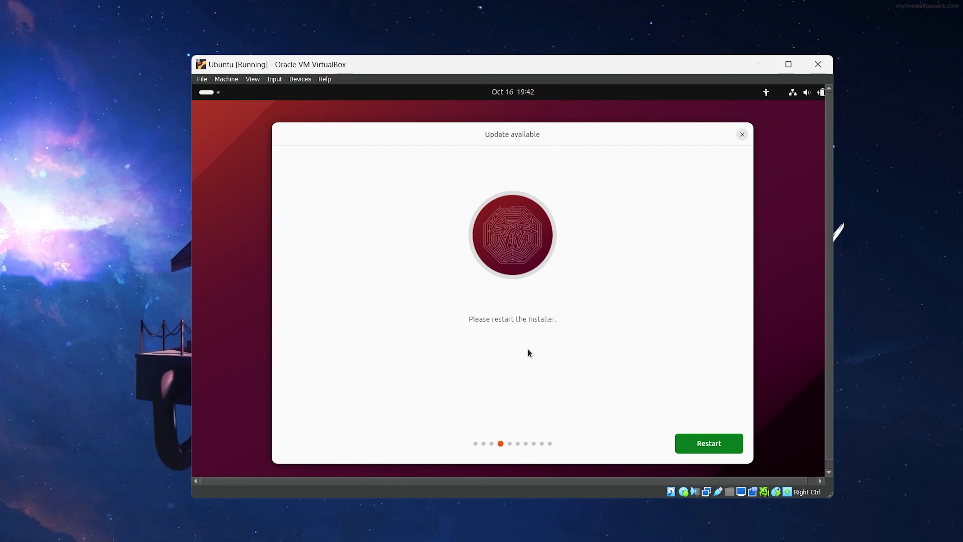
{"action": "left_click", "coordinate": [717, 446]}
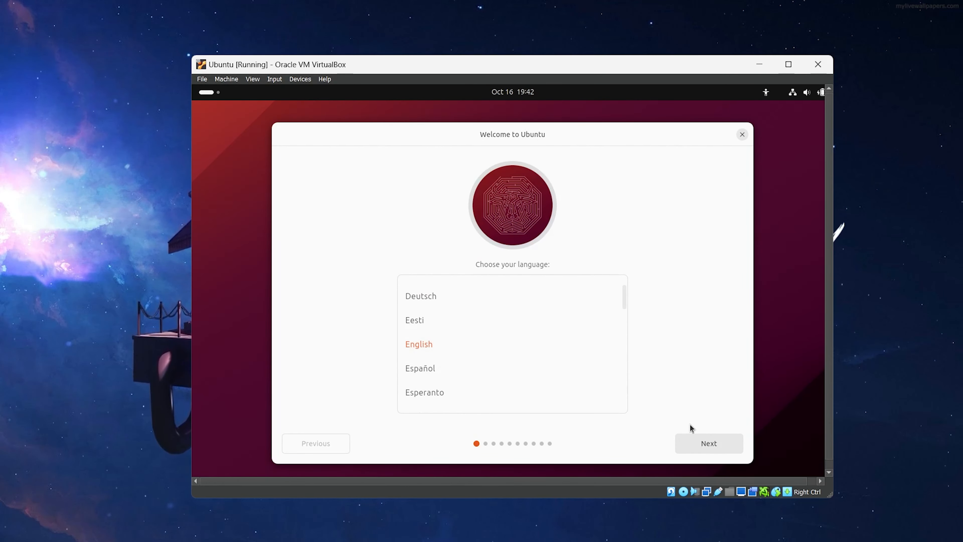
Accept keyboard, wired network, default apps, erase-disk install, and the Asia/Kathmandu timezone
{"action": "left_click", "coordinate": [700, 441]}
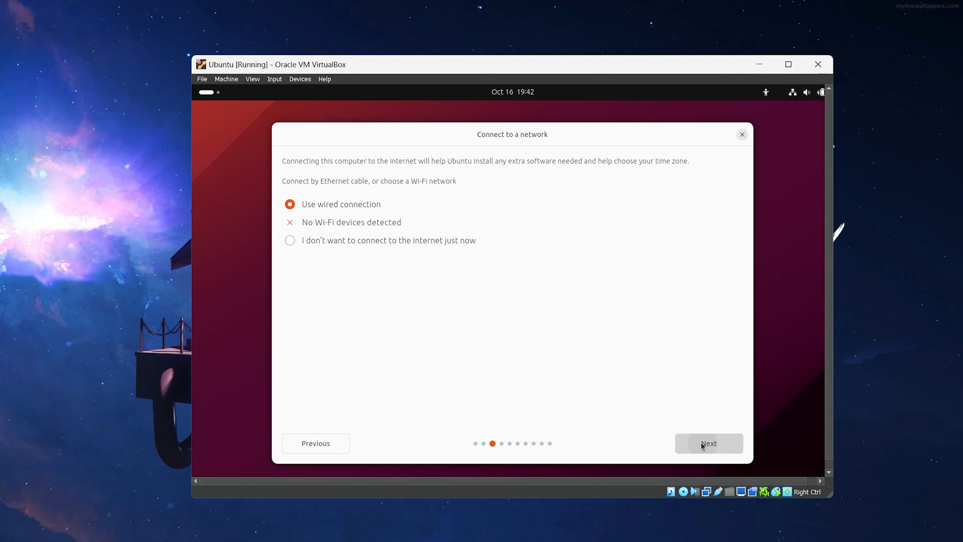
{"action": "left_click", "coordinate": [700, 442]}
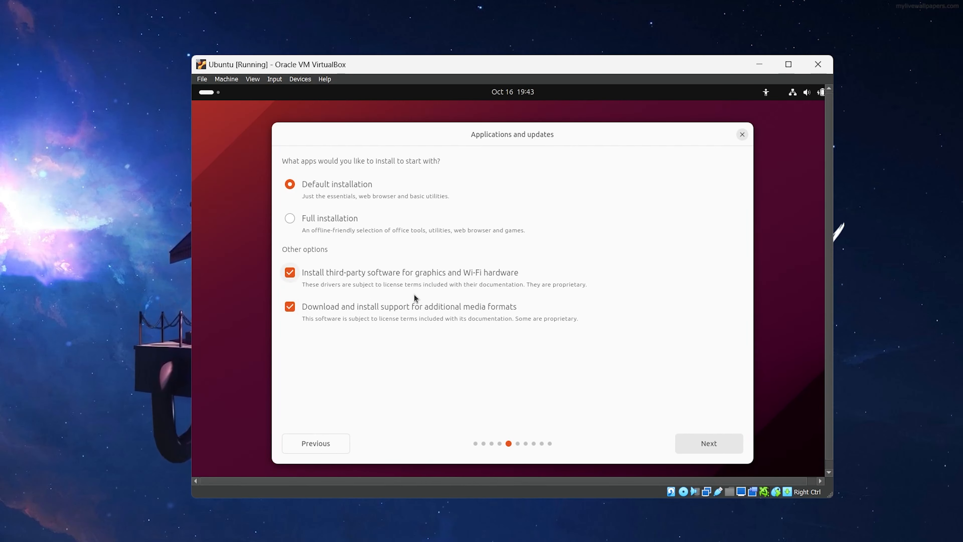
{"action": "left_click", "coordinate": [688, 440]}
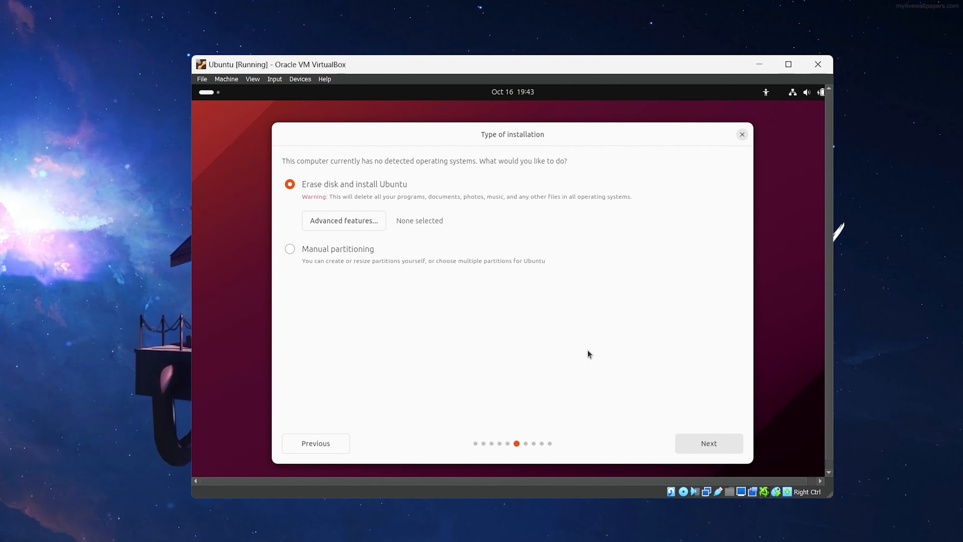
{"action": "left_click", "coordinate": [704, 444]}
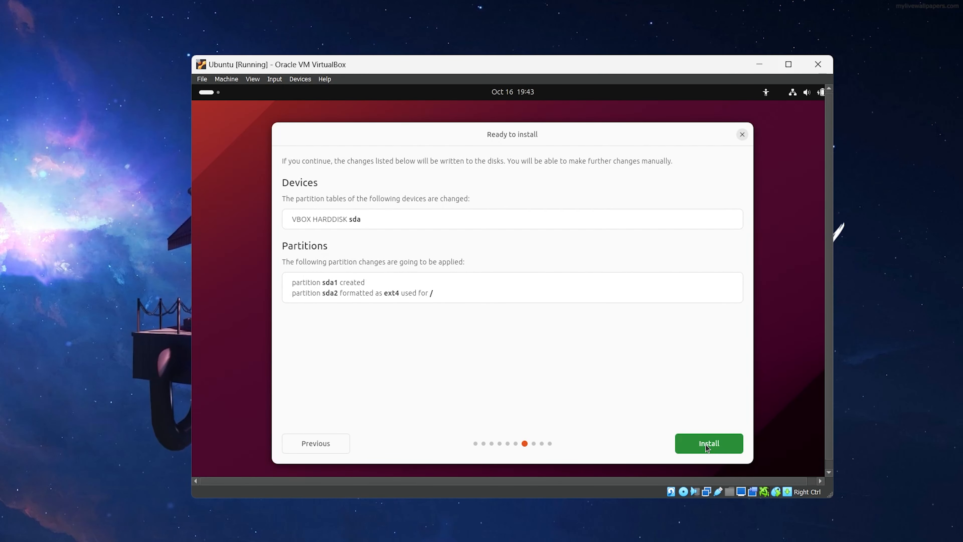
{"action": "left_click", "coordinate": [704, 444]}
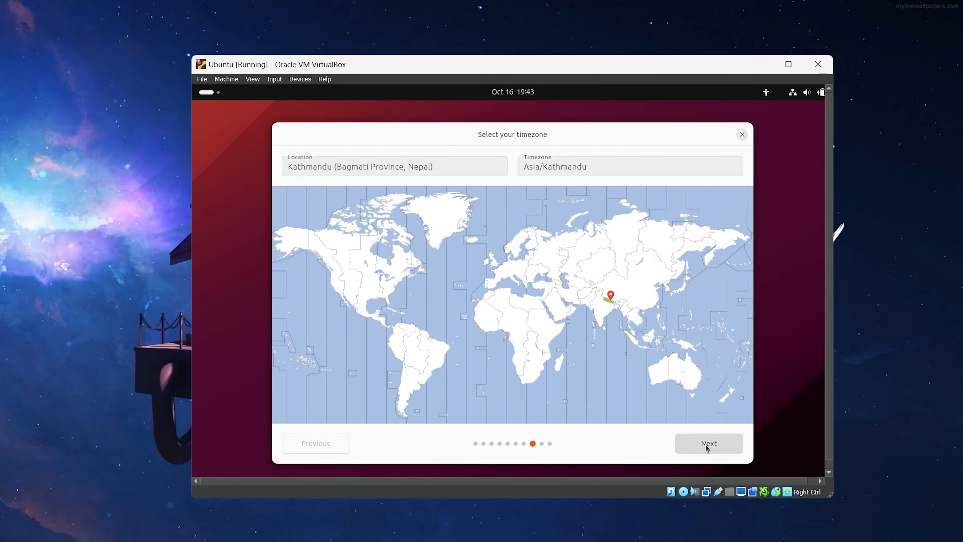
{"action": "left_click", "coordinate": [704, 444]}
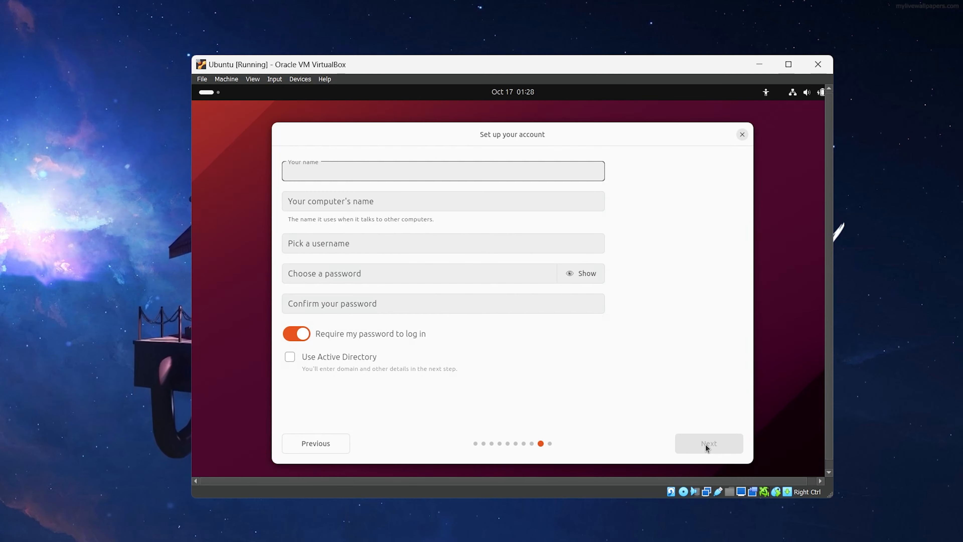
Enter and correct the account's full name, and set the computer name to NextonUbuntuOSMode
{"action": "type", "text": "Nrj"}
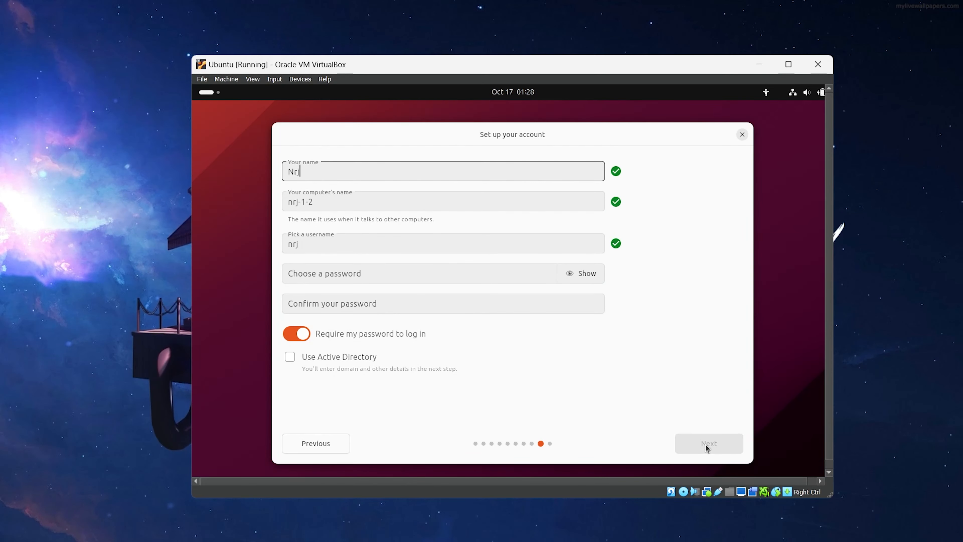
{"action": "type", "text": "satar"}
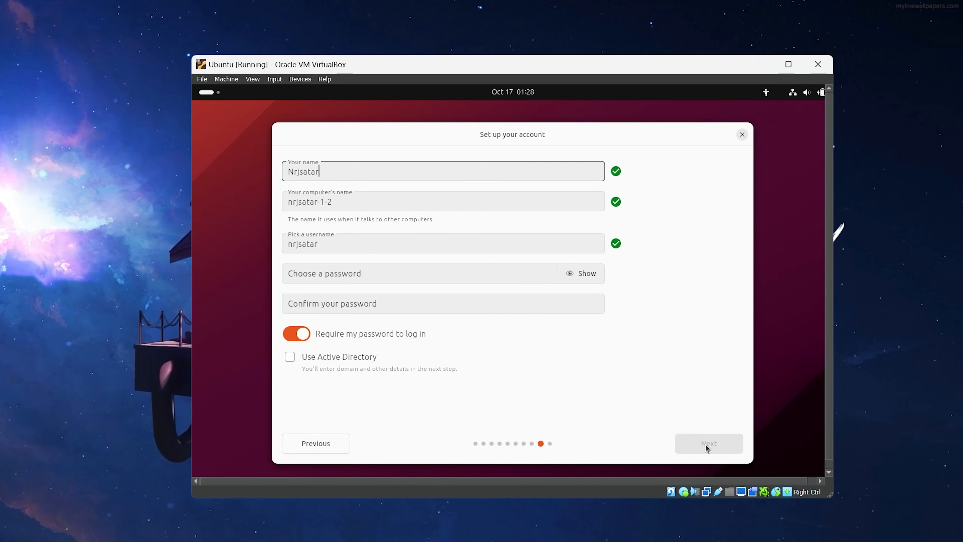
{"action": "key", "text": "BackSpace"}
{"action": "key", "text": "BackSpace"}
{"action": "key", "text": "BackSpace"}
{"action": "key", "text": "BackSpace"}
{"action": "type", "text": "r"}
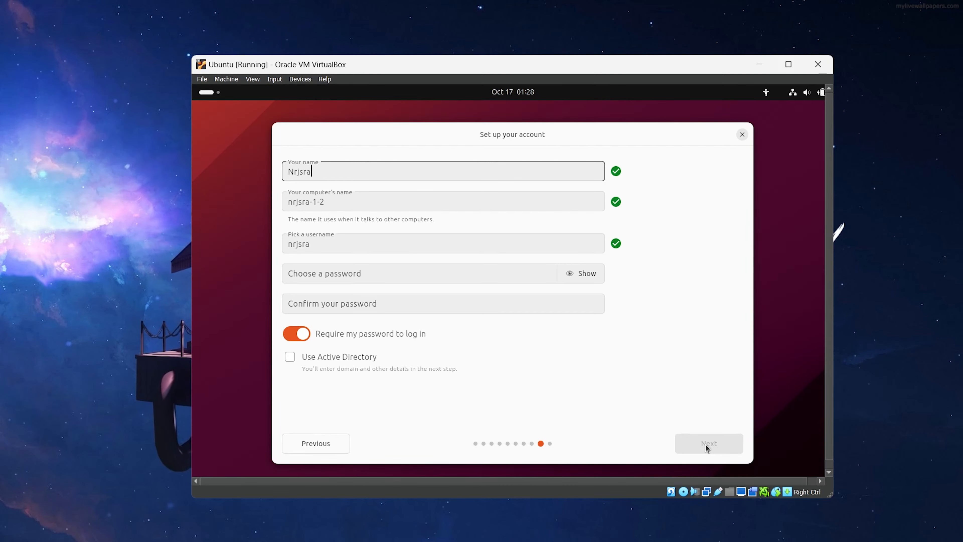
{"action": "key", "text": "BackSpace"}
{"action": "type", "text": "tar"}
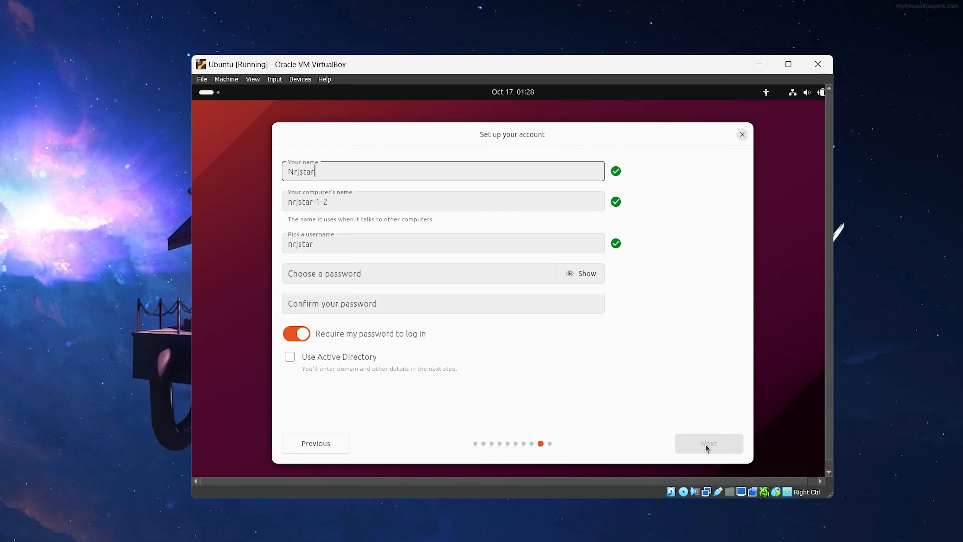
{"action": "key", "text": "Tab"}
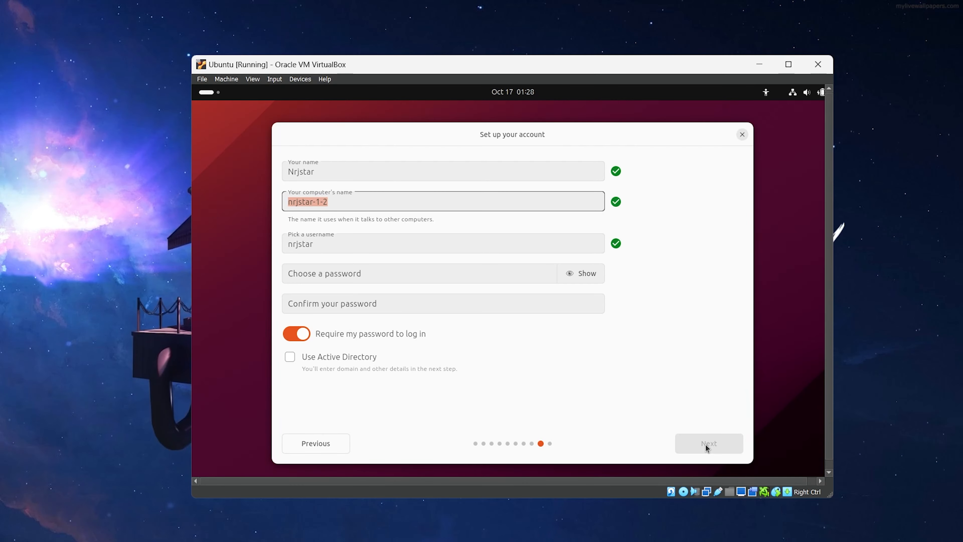
{"action": "key", "text": "BackSpace"}
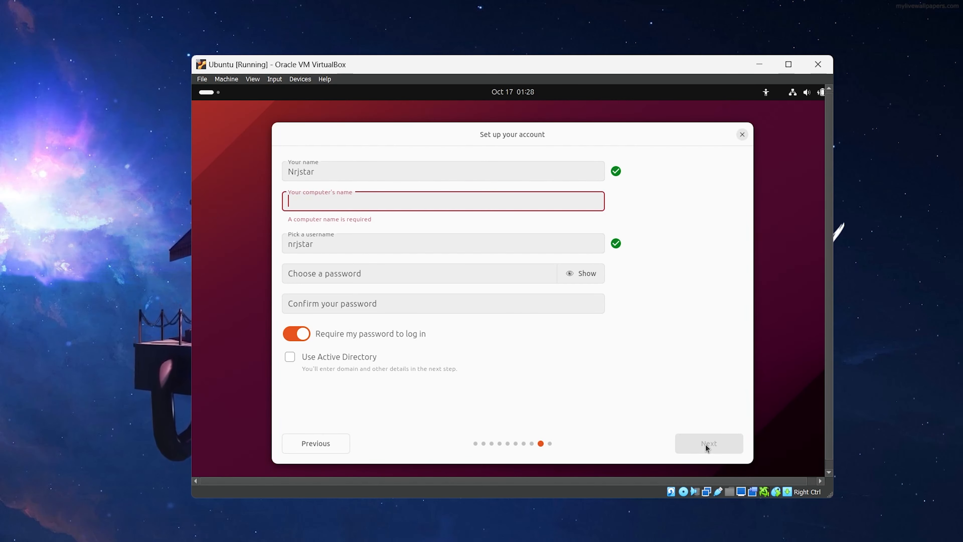
{"action": "type", "text": "N"}
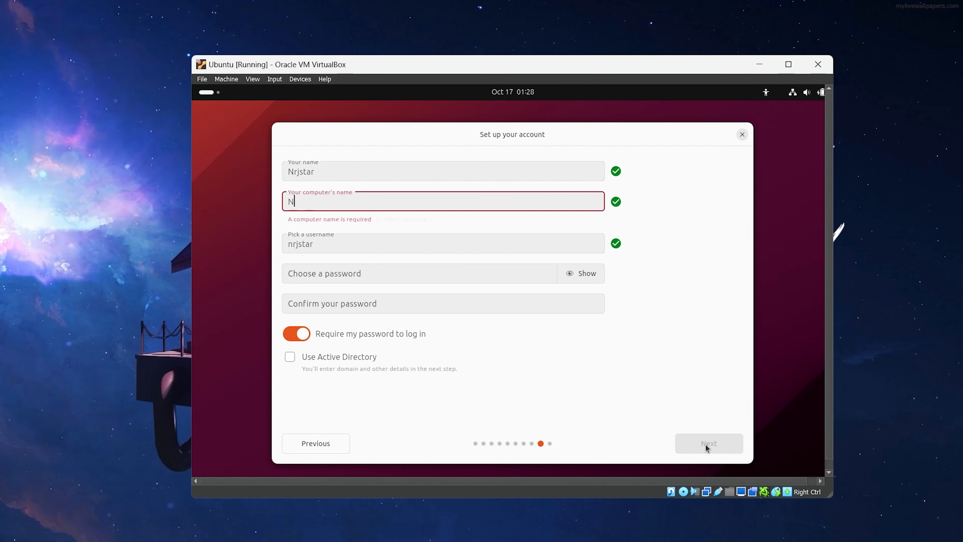
{"action": "type", "text": "ext"}
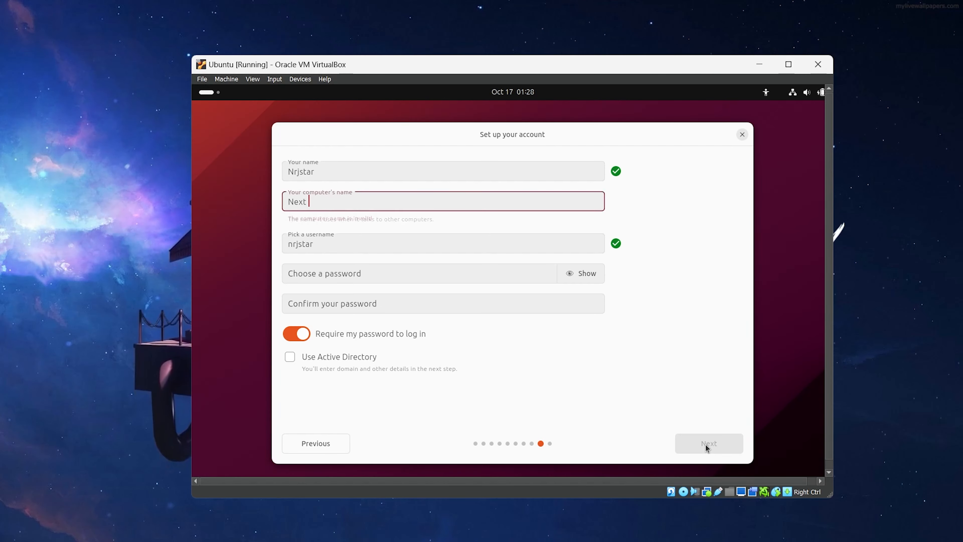
{"action": "type", "text": "o"}
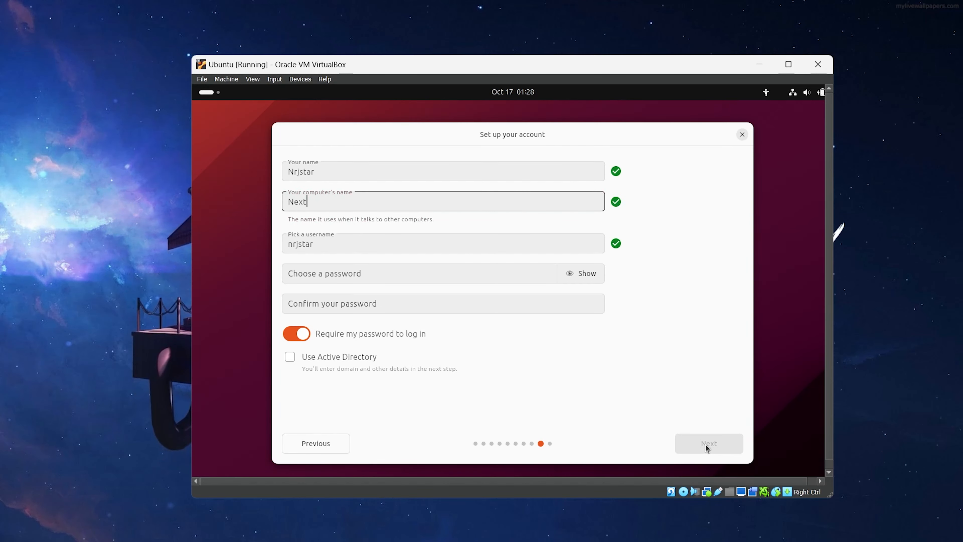
{"action": "type", "text": "n"}
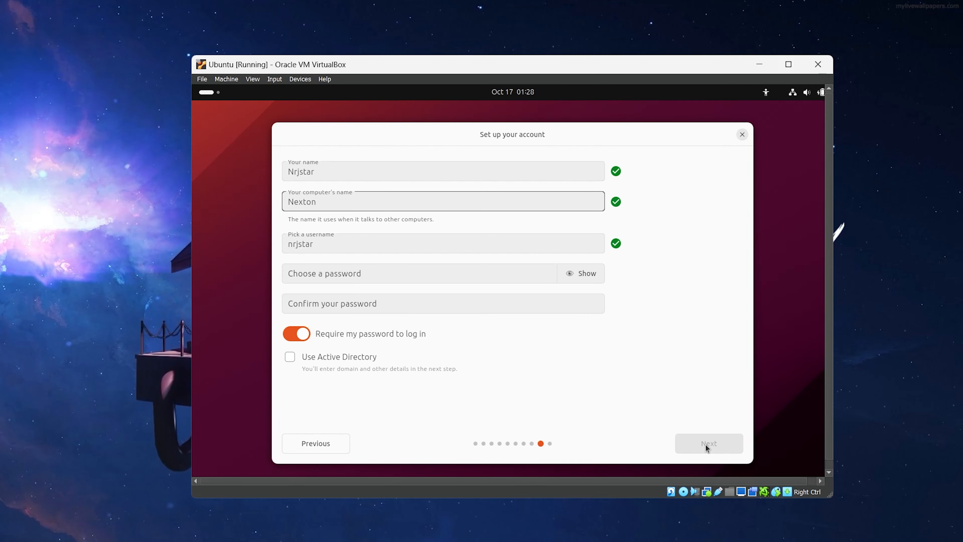
{"action": "type", "text": "U"}
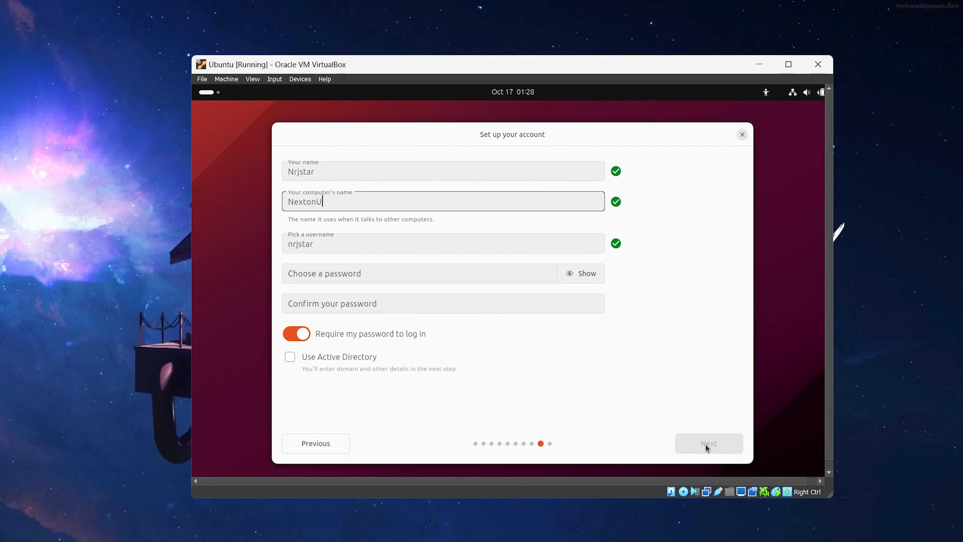
{"action": "type", "text": "bunt"}
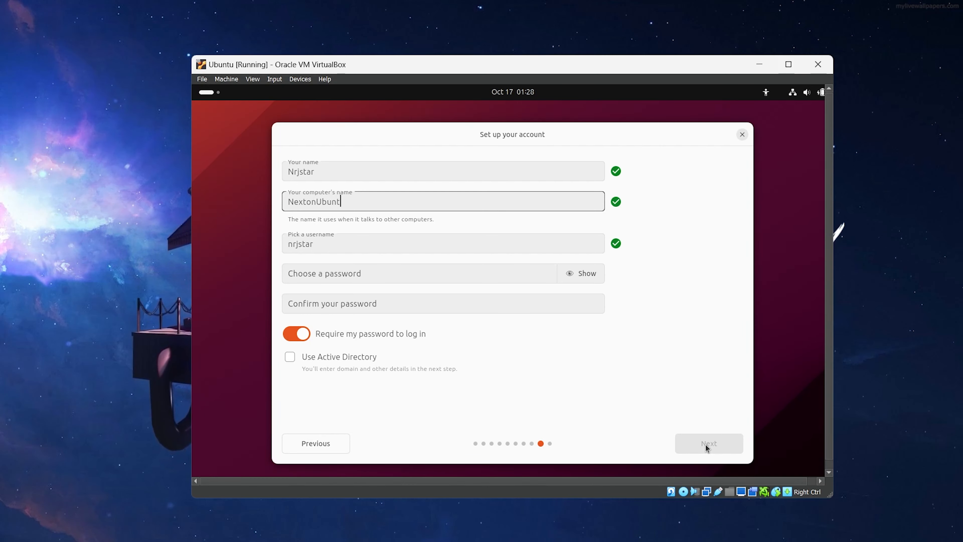
{"action": "type", "text": "uO"}
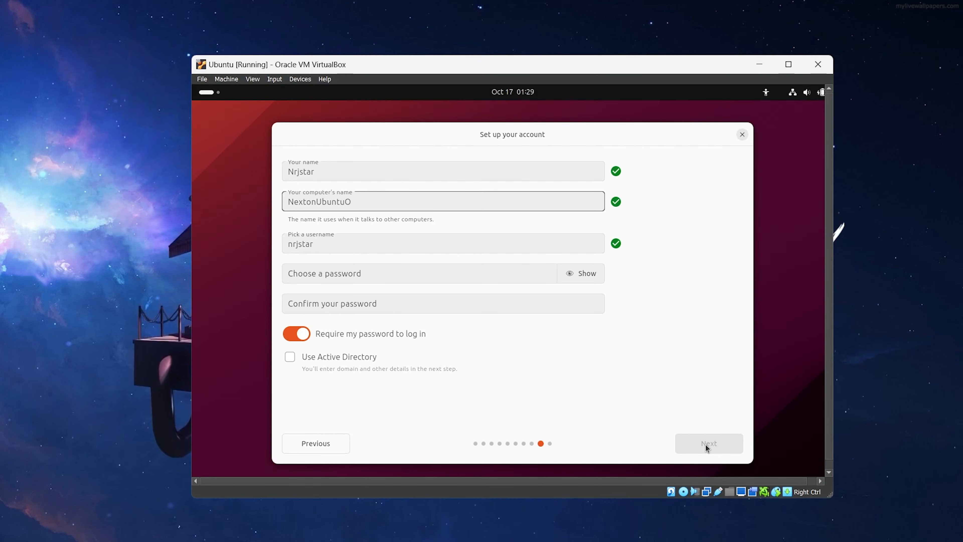
{"action": "type", "text": "S"}
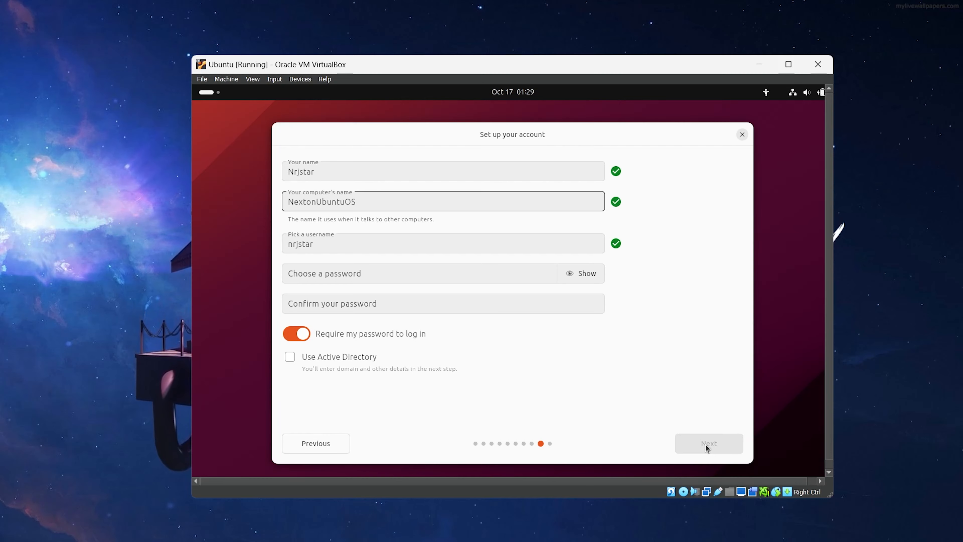
{"action": "type", "text": "Mode"}
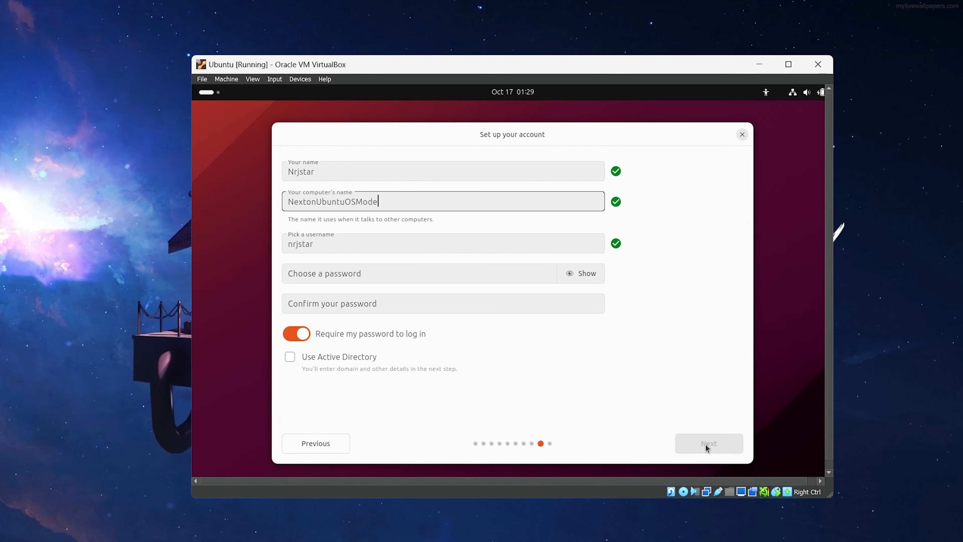
Enter the account password and repeat it in the confirmation field
{"action": "key", "text": "Tab"}
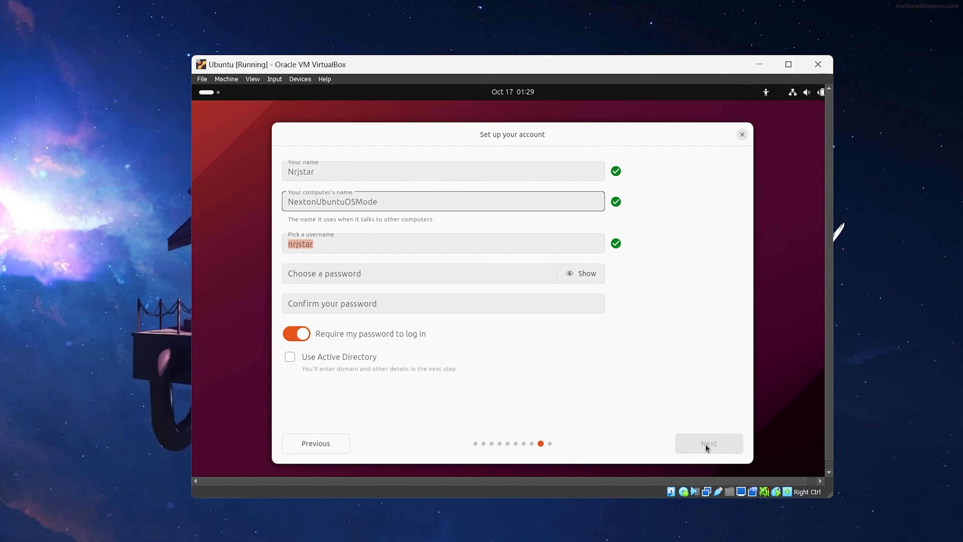
{"action": "key", "text": "Tab"}
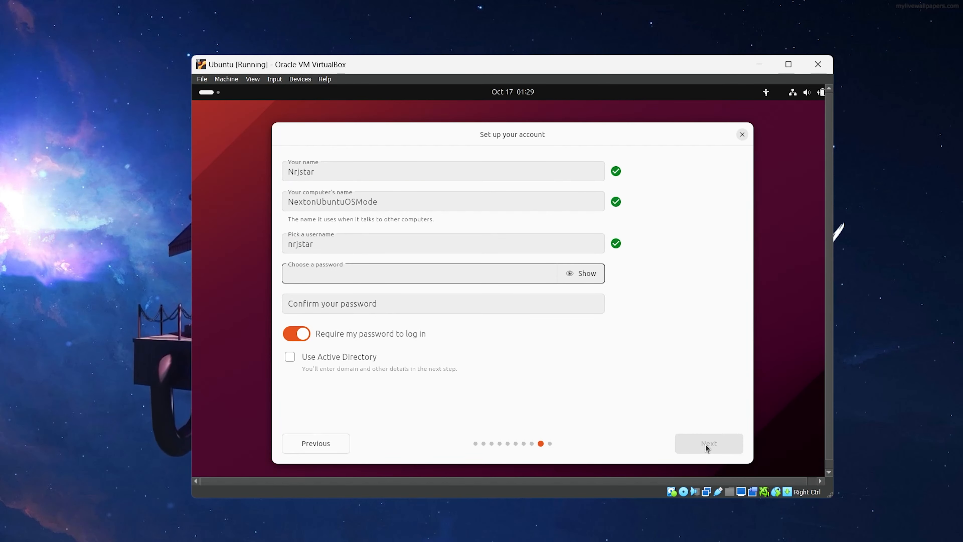
{"action": "key", "text": "Num_Lock"}
{"action": "type", "text": "12345"}
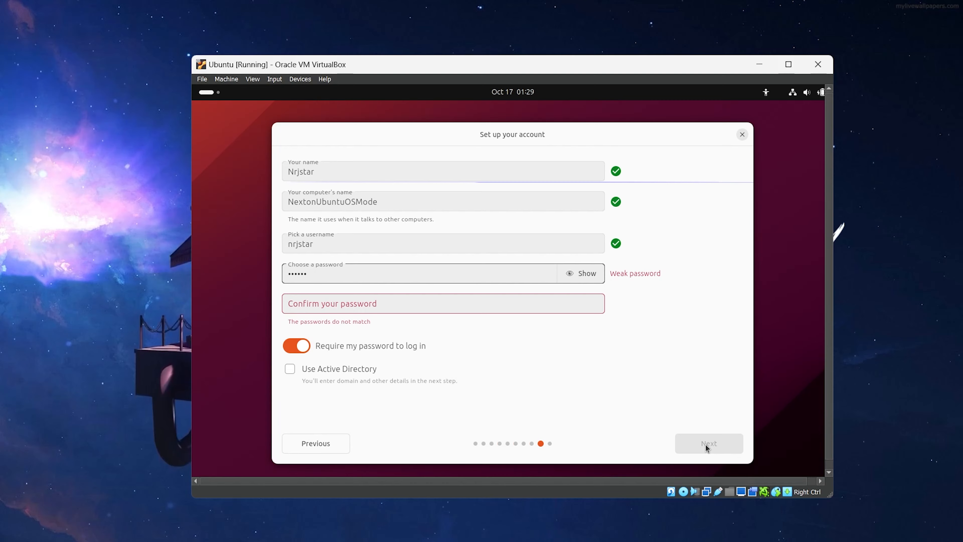
{"action": "type", "text": "6"}
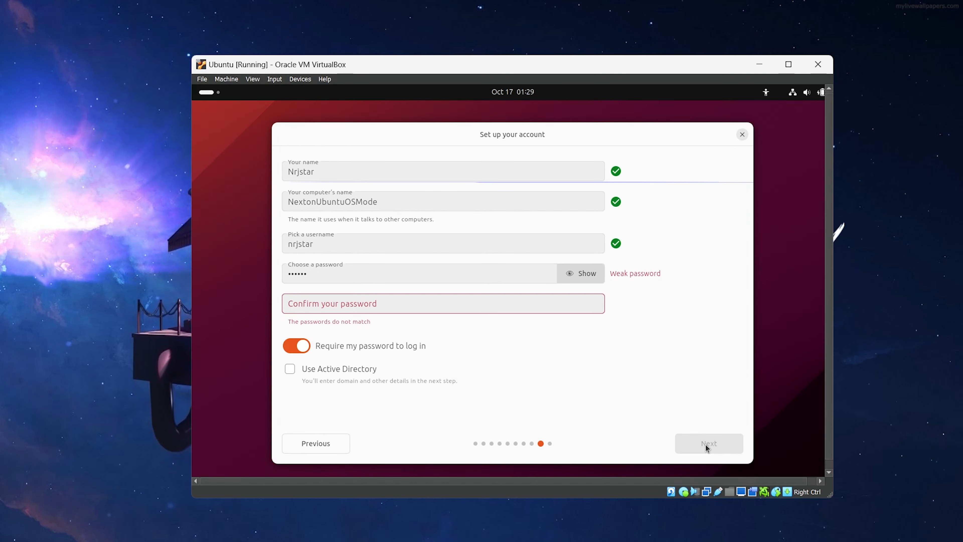
{"action": "key", "text": "Tab"}
{"action": "type", "text": "1"}
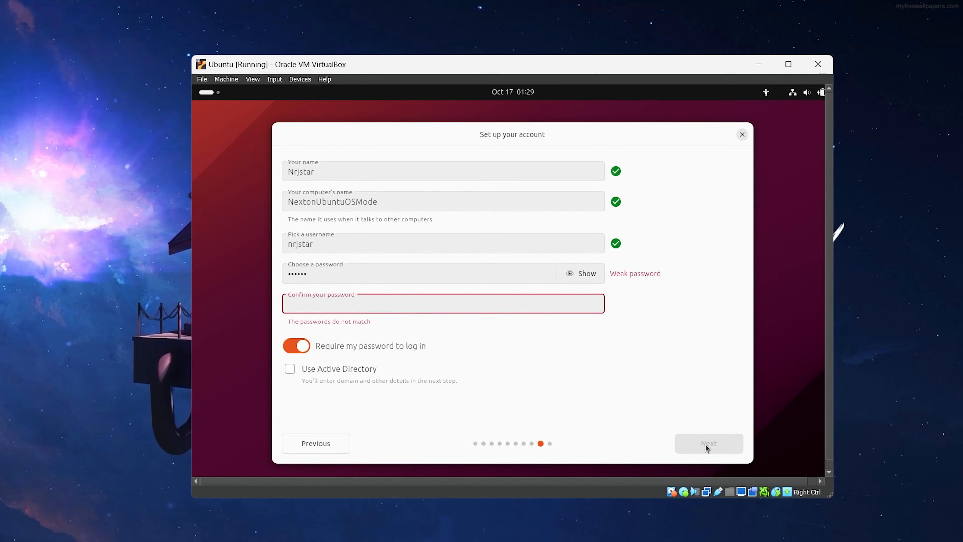
{"action": "type", "text": "23456"}
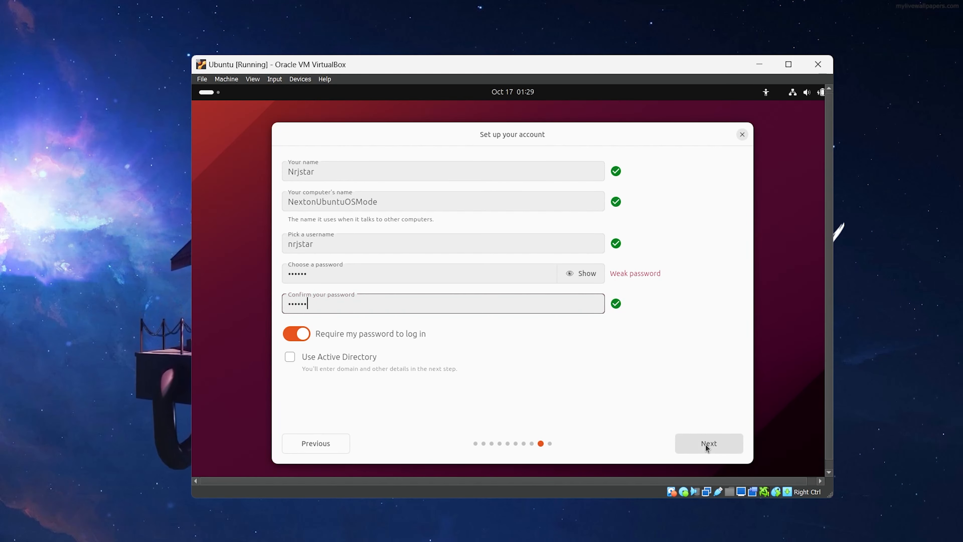
Choose the Dark theme with the red accent, install Ubuntu, and restart when finished
{"action": "left_click", "coordinate": [720, 439]}
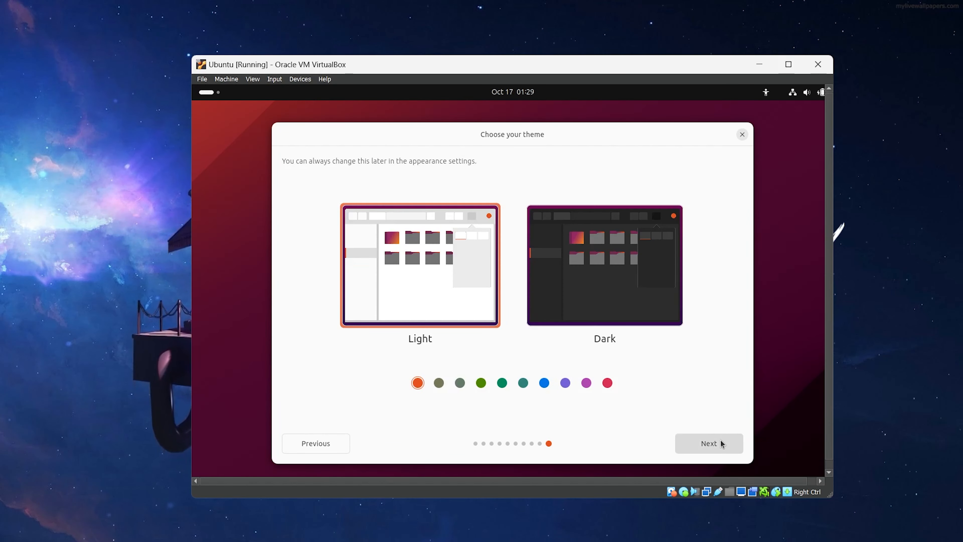
{"action": "left_click", "coordinate": [604, 276]}
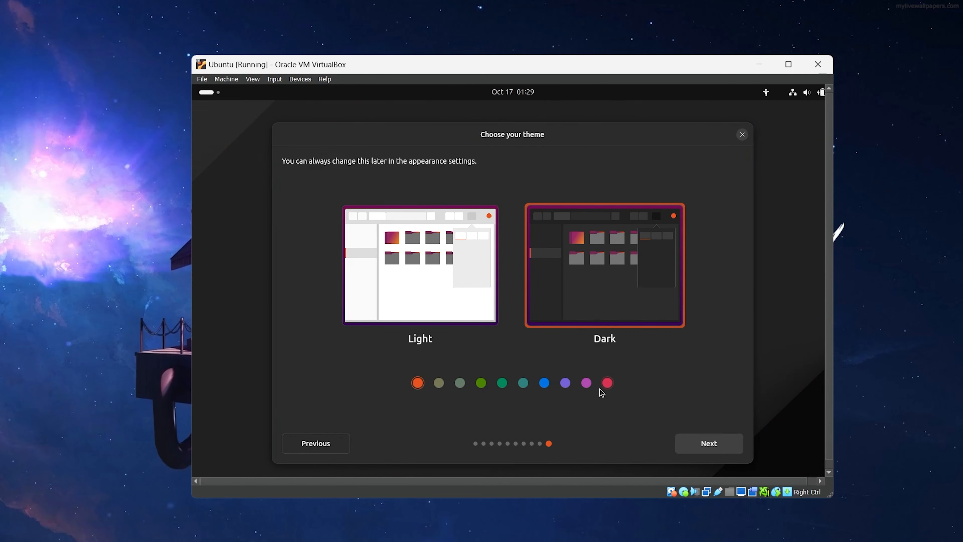
{"action": "left_click", "coordinate": [523, 383]}
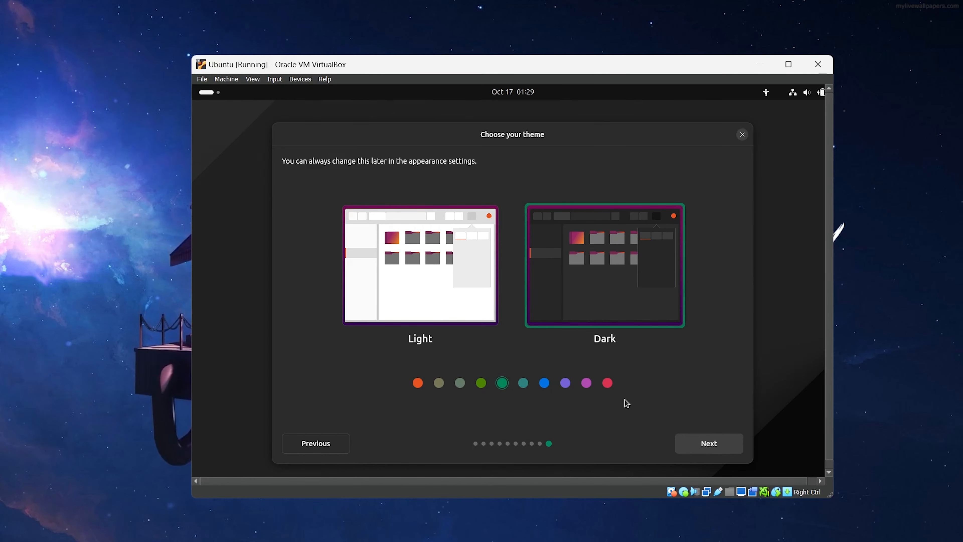
{"action": "left_click", "coordinate": [611, 387]}
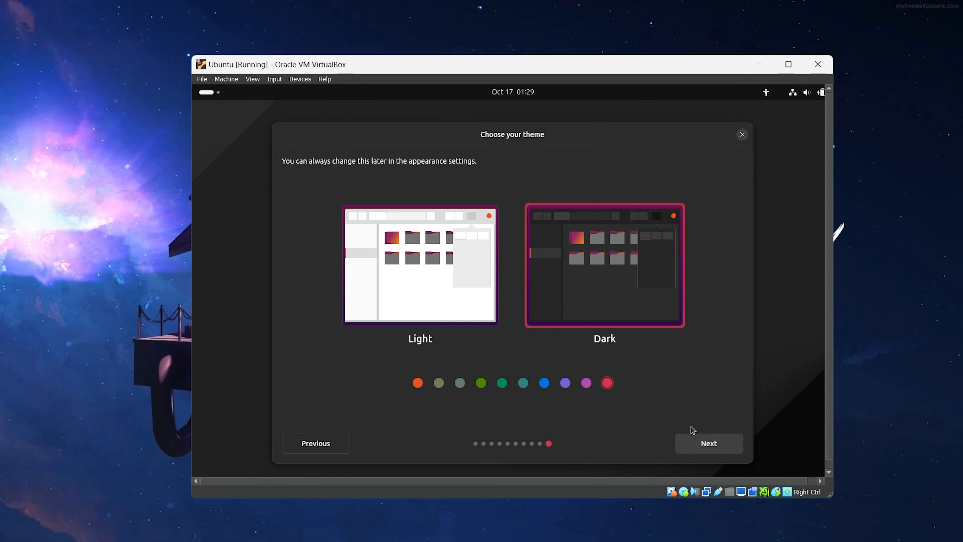
{"action": "left_click", "coordinate": [703, 443]}
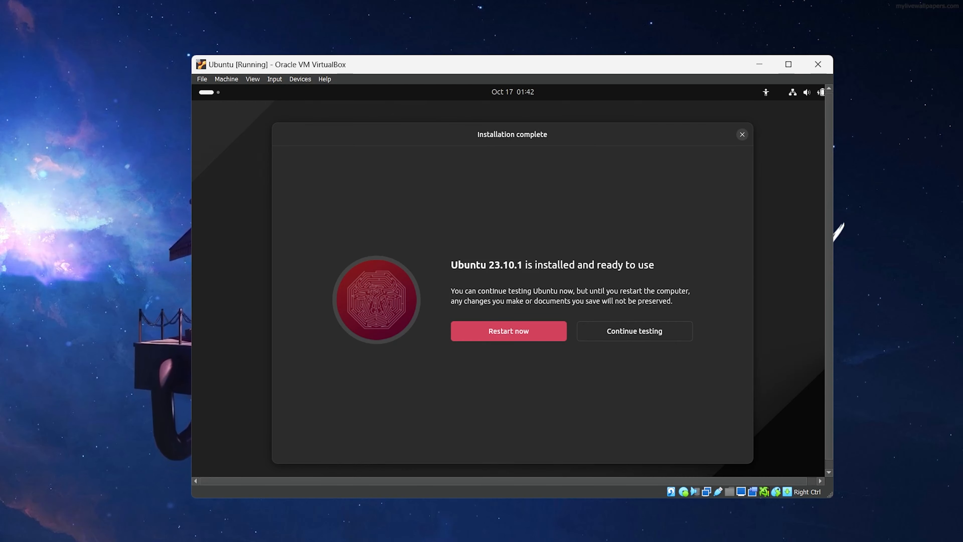
{"action": "left_click", "coordinate": [508, 331]}
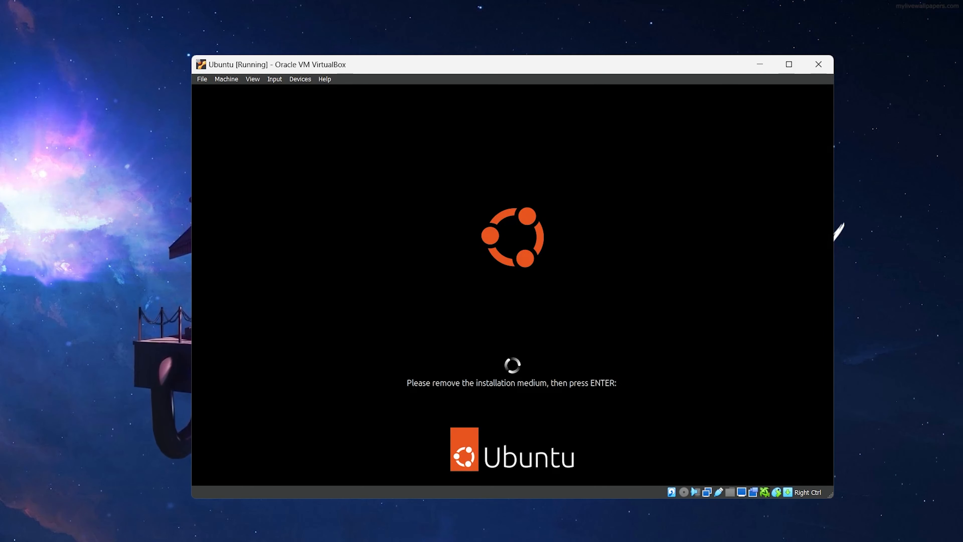
Confirm installation media removal, then log in to the user account with its password
{"action": "key", "text": "Return"}
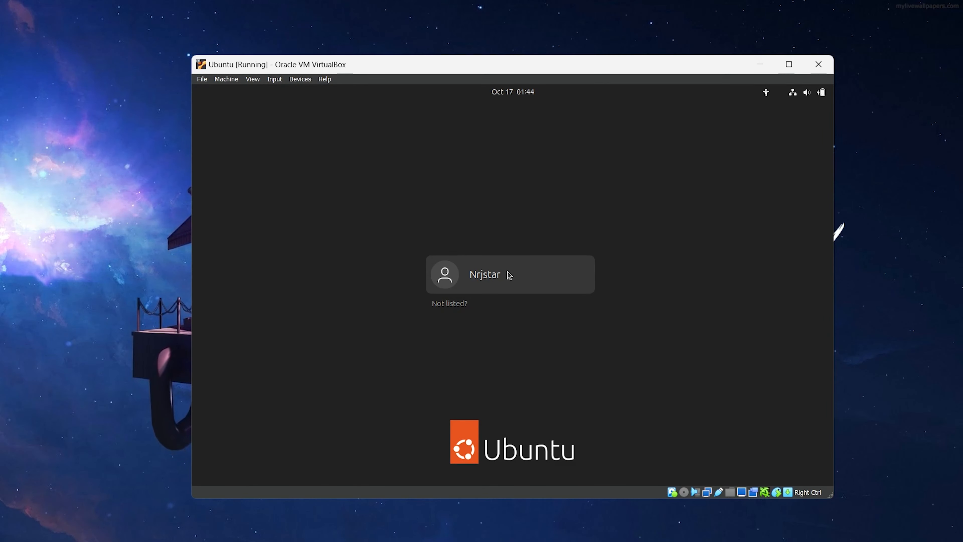
{"action": "left_click", "coordinate": [537, 275]}
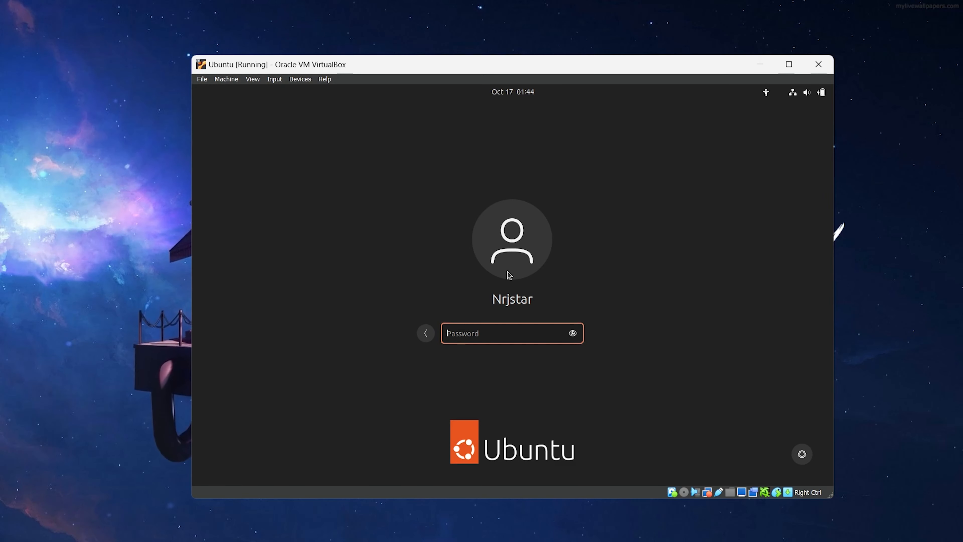
{"action": "key", "text": "Num_Lock"}
{"action": "type", "text": "***"}
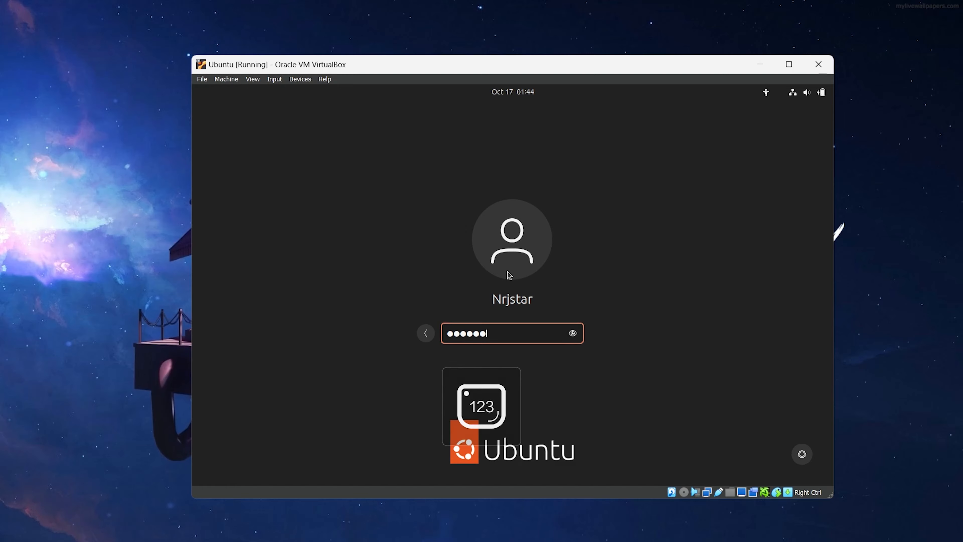
{"action": "key", "text": "Return"}
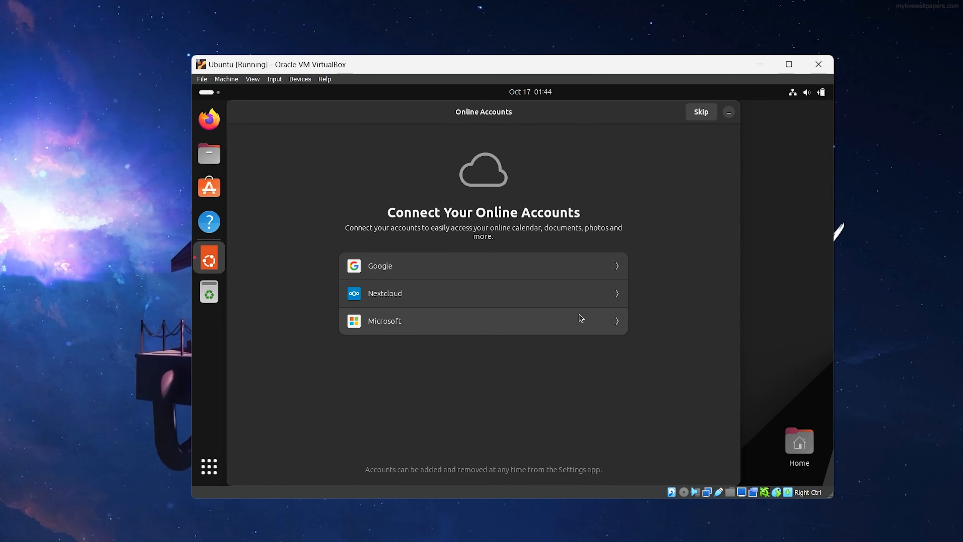
Skip online accounts, Help improve Ubuntu and privacy pages, then finish the welcome wizard
{"action": "left_click", "coordinate": [703, 113]}
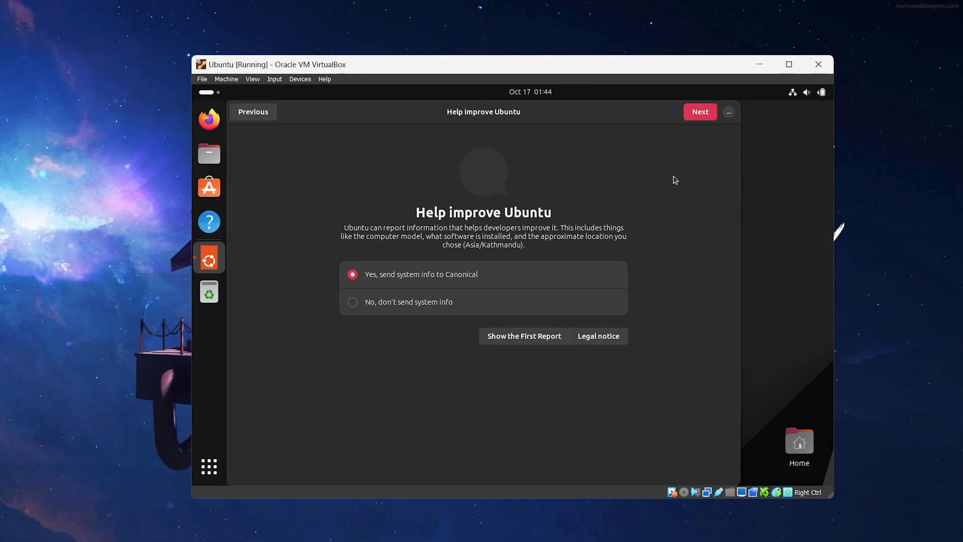
{"action": "left_click", "coordinate": [704, 116]}
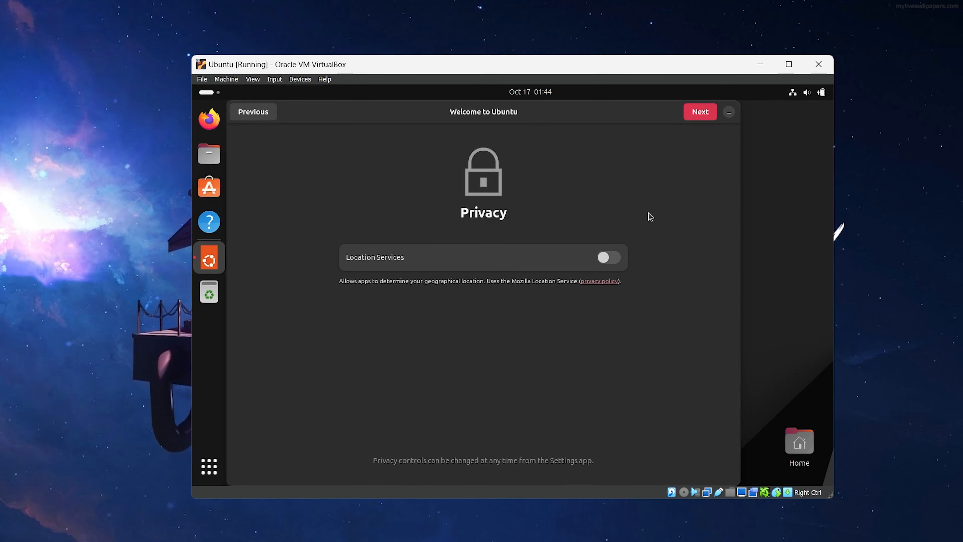
{"action": "left_click", "coordinate": [700, 114]}
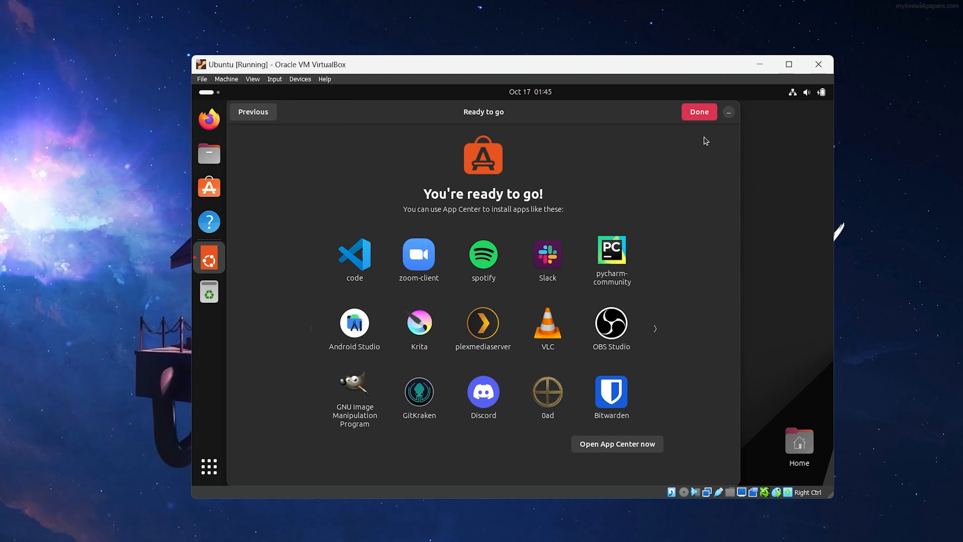
{"action": "left_click", "coordinate": [700, 111]}
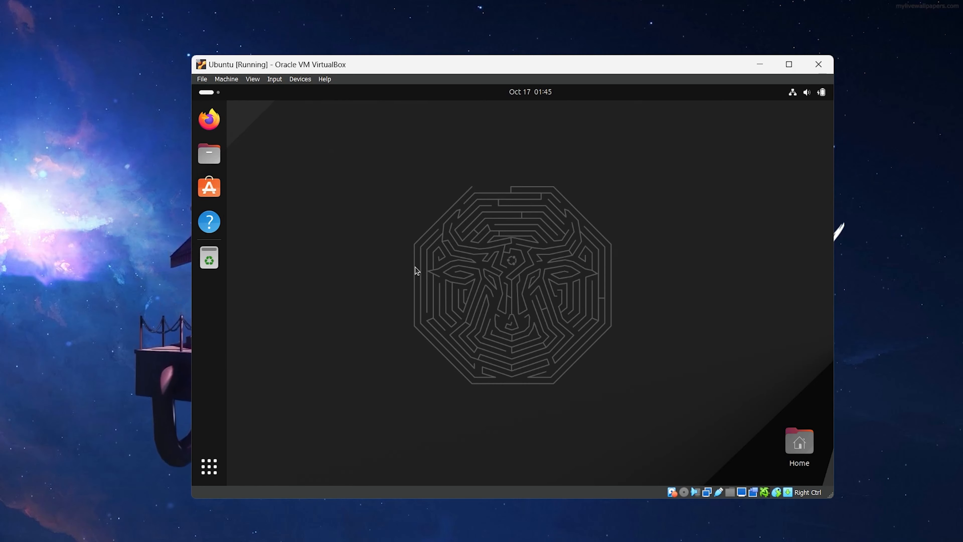
Set the bull silhouette as the desktop wallpaper via Change Background, then minimize Settings
{"action": "right_click", "coordinate": [407, 263]}
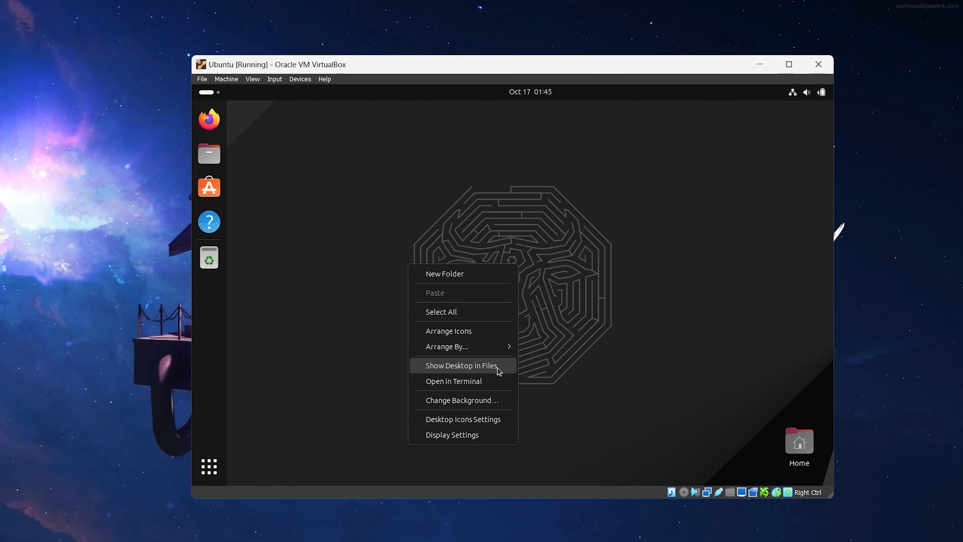
{"action": "left_click", "coordinate": [494, 399]}
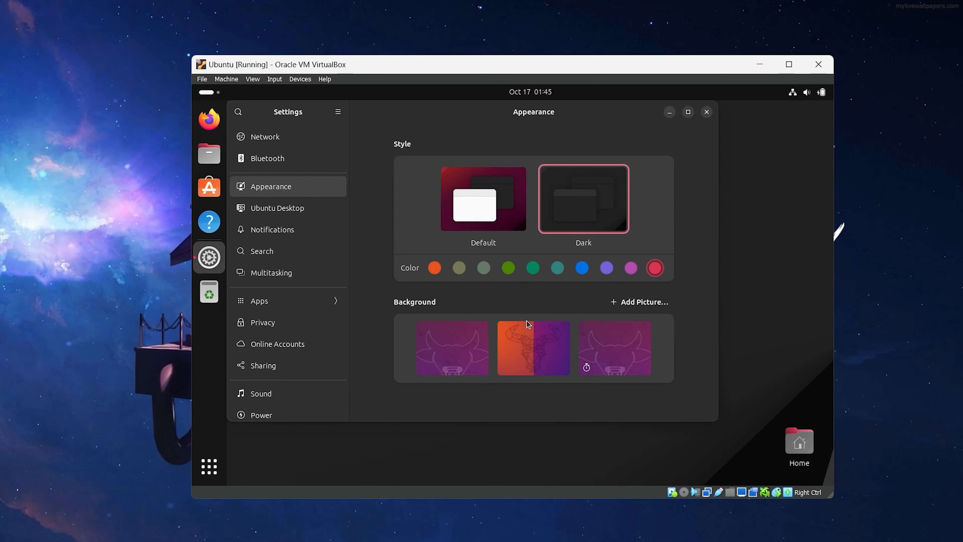
{"action": "scroll", "coordinate": [526, 321], "scroll_direction": "down", "scroll_amount": 3}
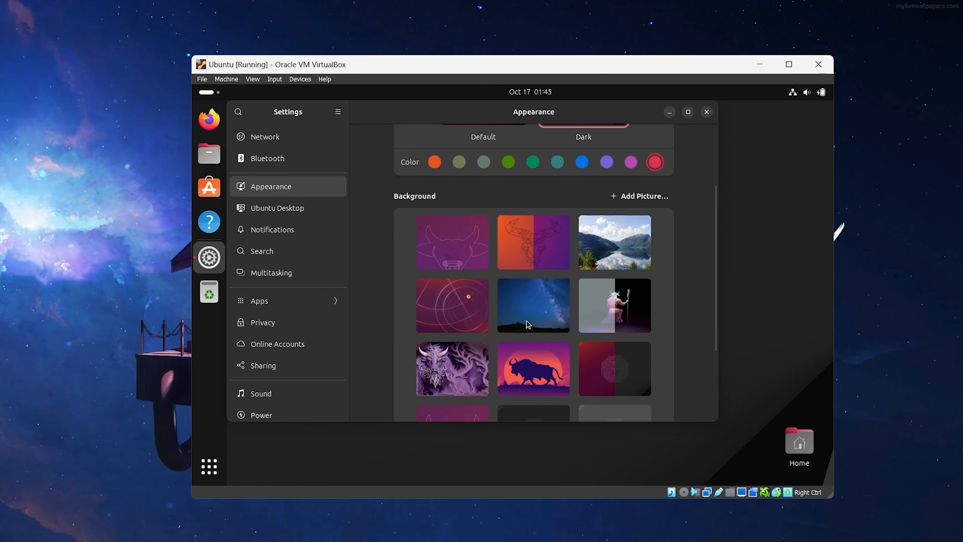
{"action": "scroll", "coordinate": [528, 323], "scroll_direction": "down", "scroll_amount": 3}
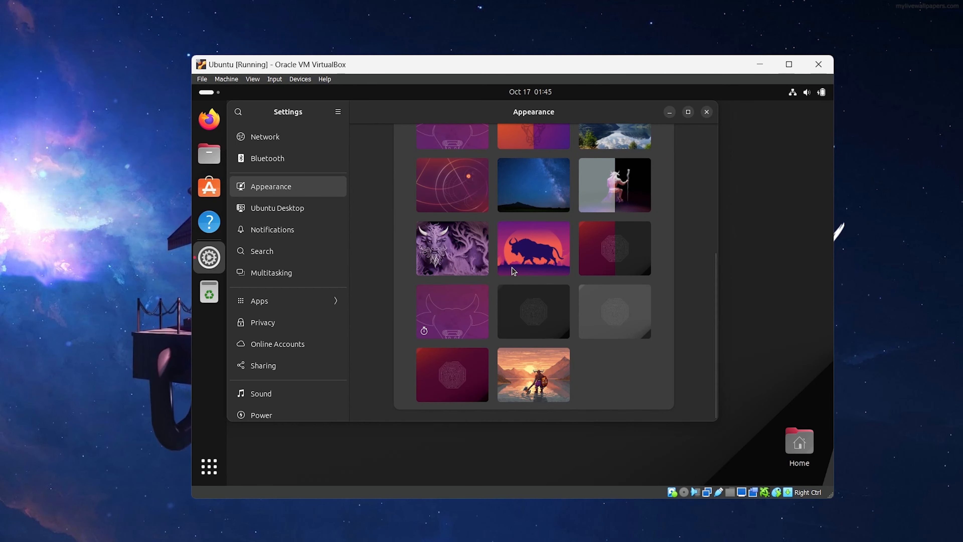
{"action": "left_click", "coordinate": [543, 260]}
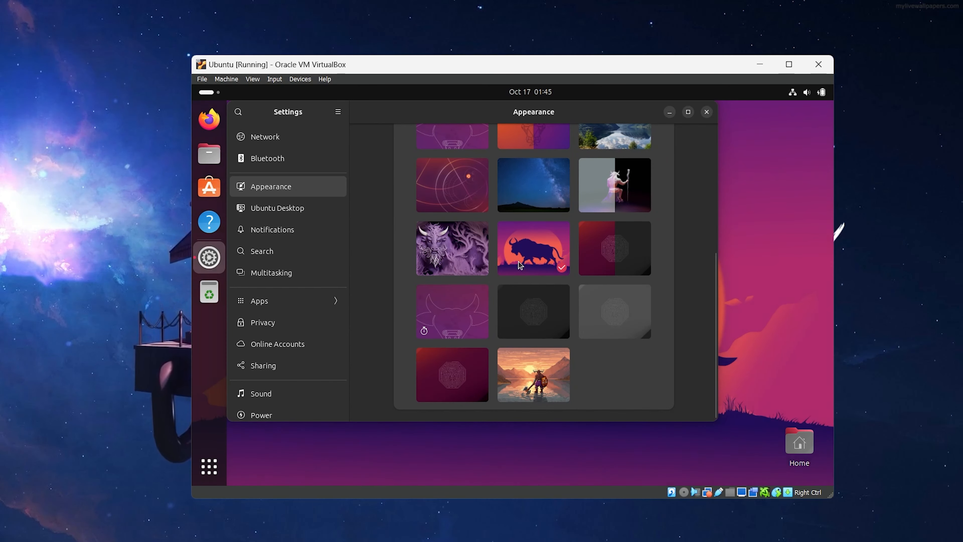
{"action": "left_click", "coordinate": [670, 112]}
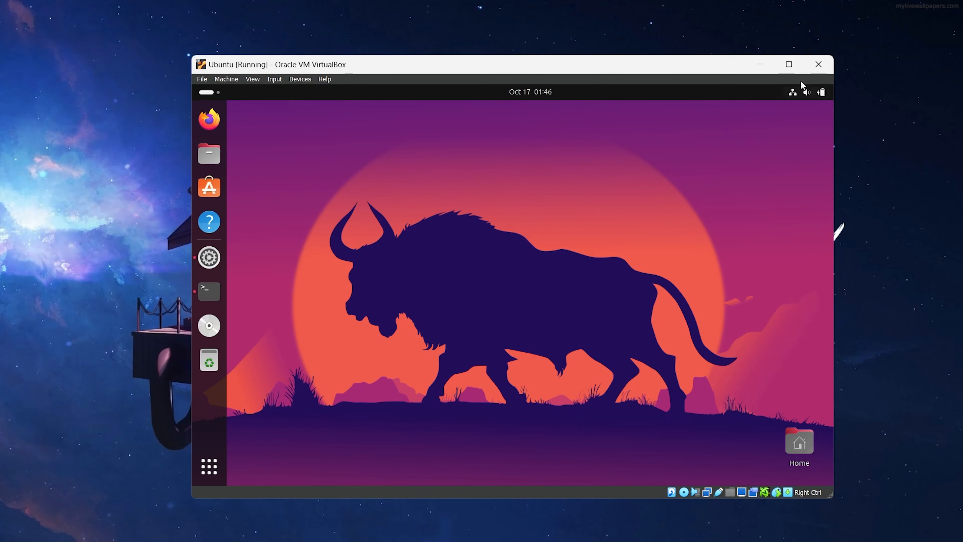
Maximize the VirtualBox window and switch the VM to View > Full-screen Mode
{"action": "left_click", "coordinate": [789, 64]}
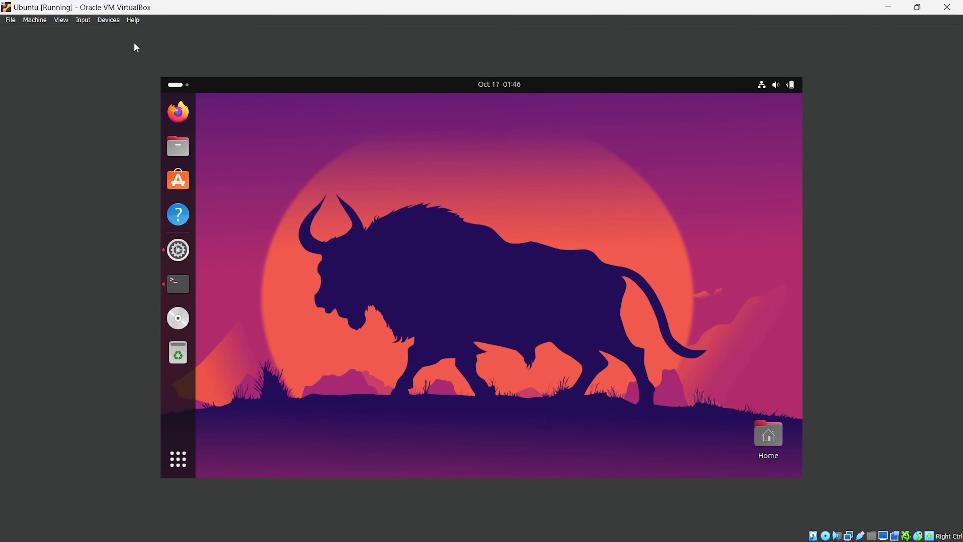
{"action": "left_click", "coordinate": [61, 20]}
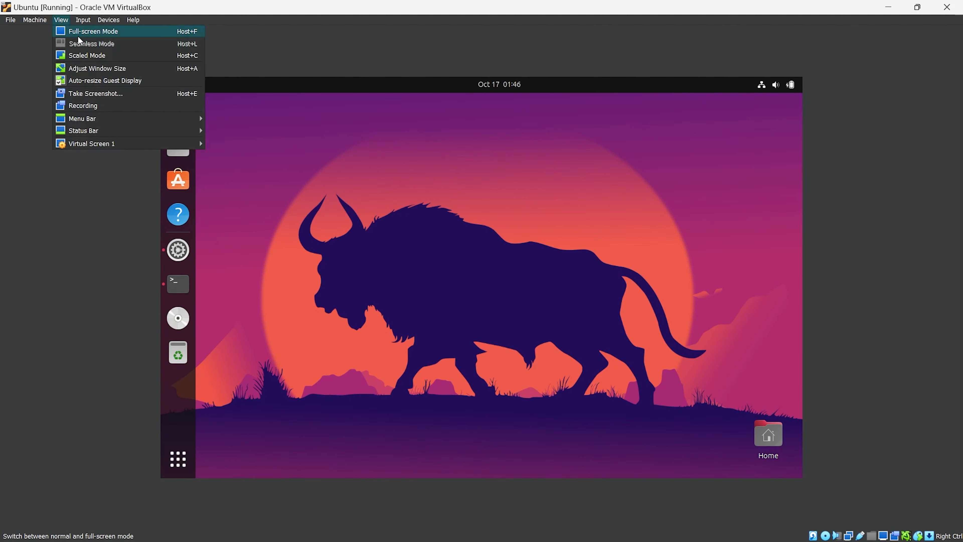
{"action": "left_click", "coordinate": [78, 33]}
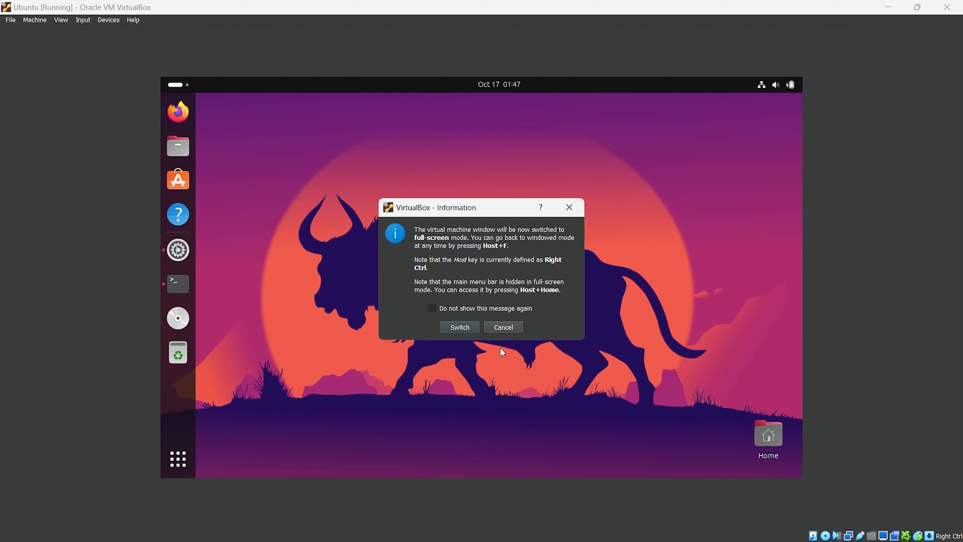
{"action": "left_click", "coordinate": [465, 326]}
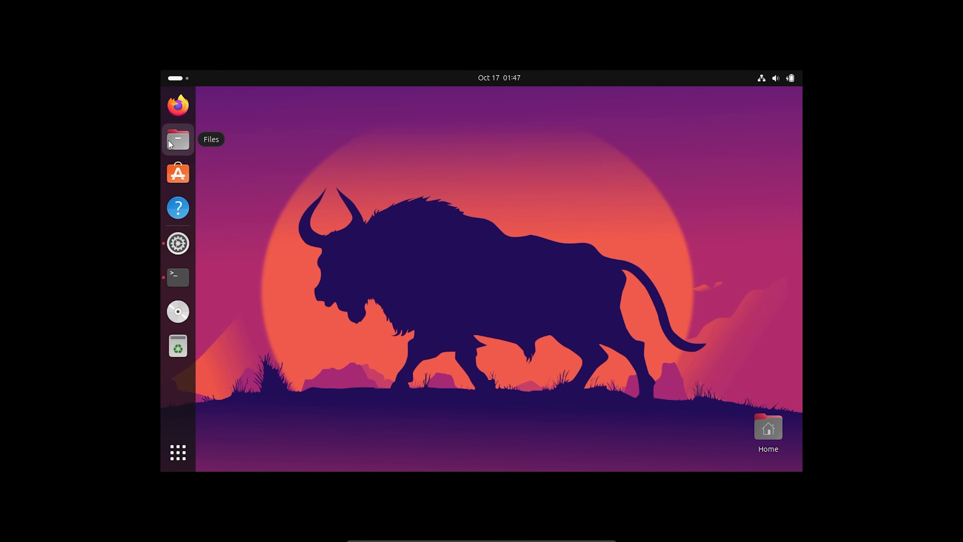
Run the VBox_GAs_7.0.10 disc's installer, authenticating with the password, then minimize Files
{"action": "left_click", "coordinate": [182, 143]}
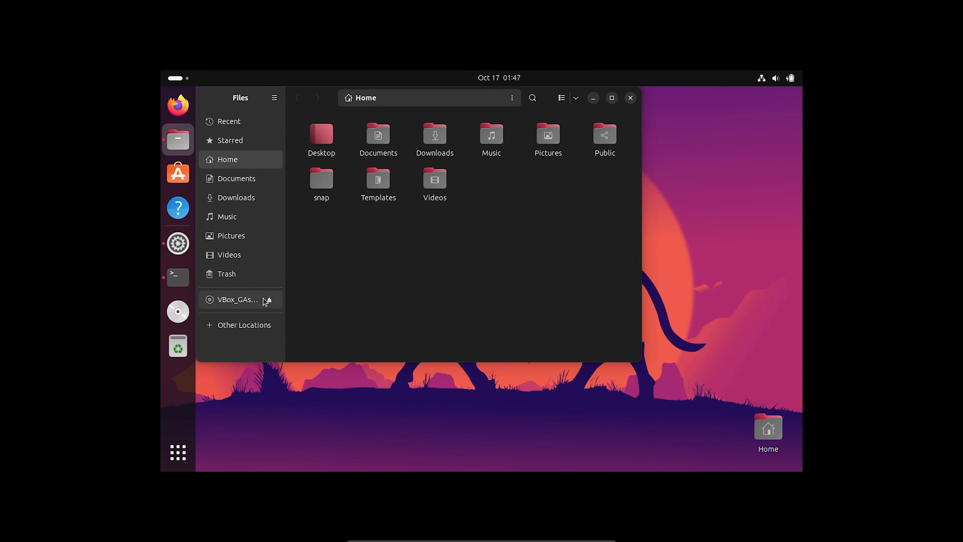
{"action": "left_click", "coordinate": [243, 299]}
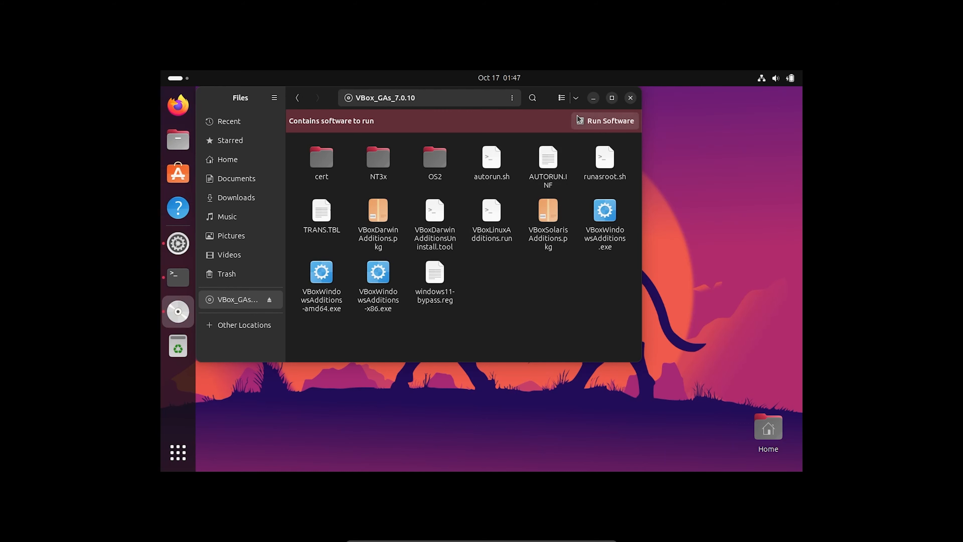
{"action": "left_click", "coordinate": [595, 122]}
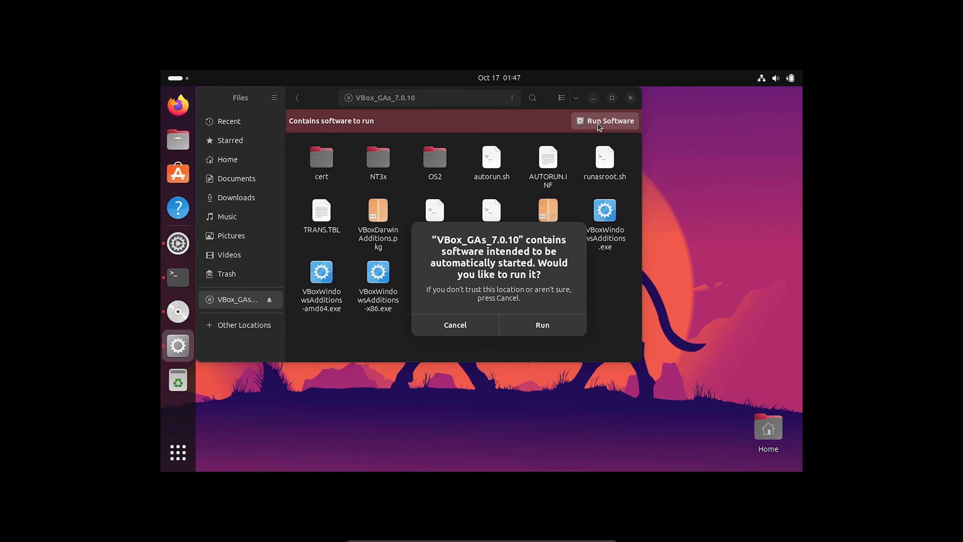
{"action": "left_click", "coordinate": [548, 323]}
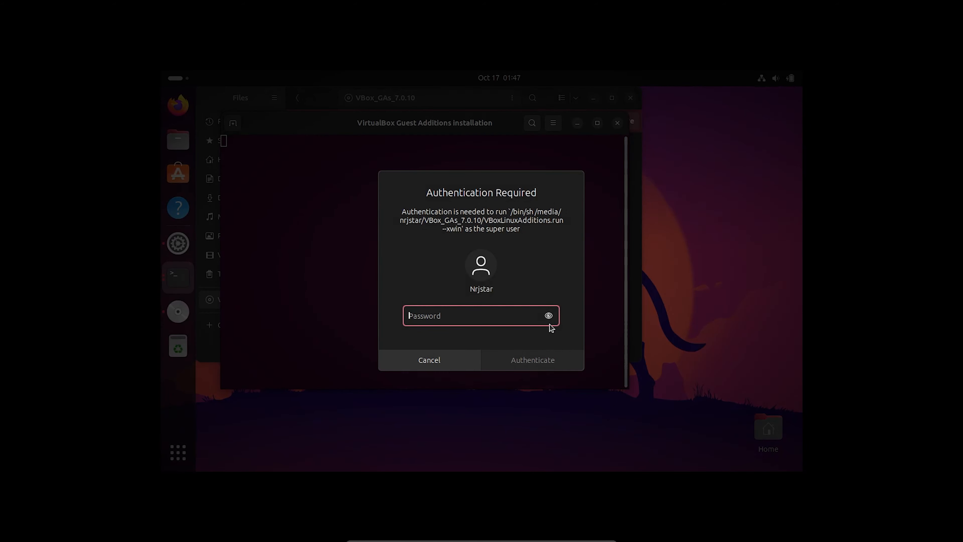
{"action": "type", "text": "*"}
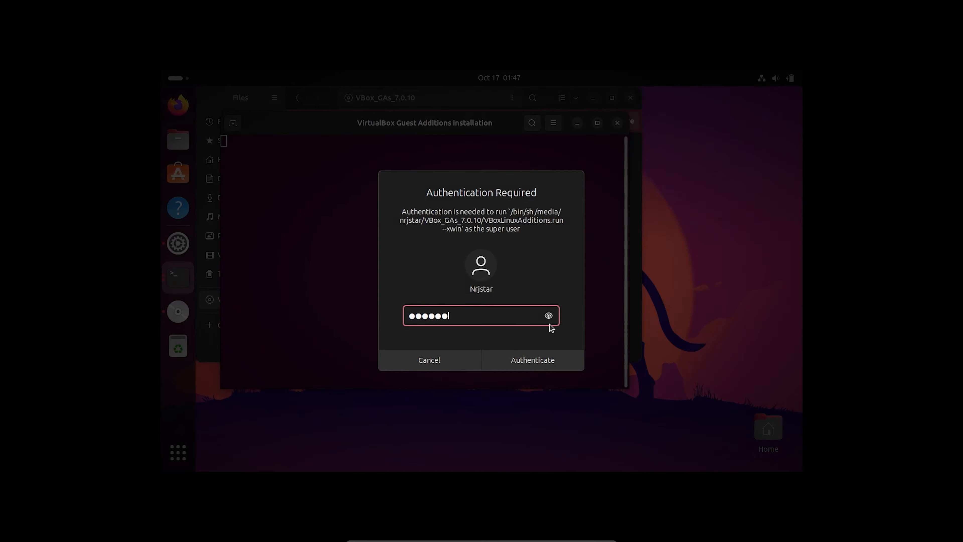
{"action": "left_click", "coordinate": [539, 362]}
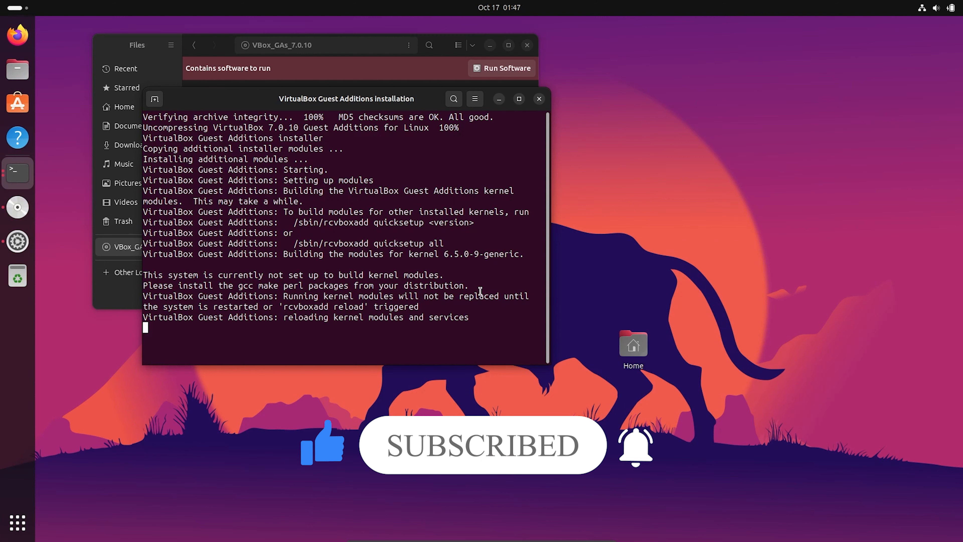
{"action": "left_click", "coordinate": [440, 40]}
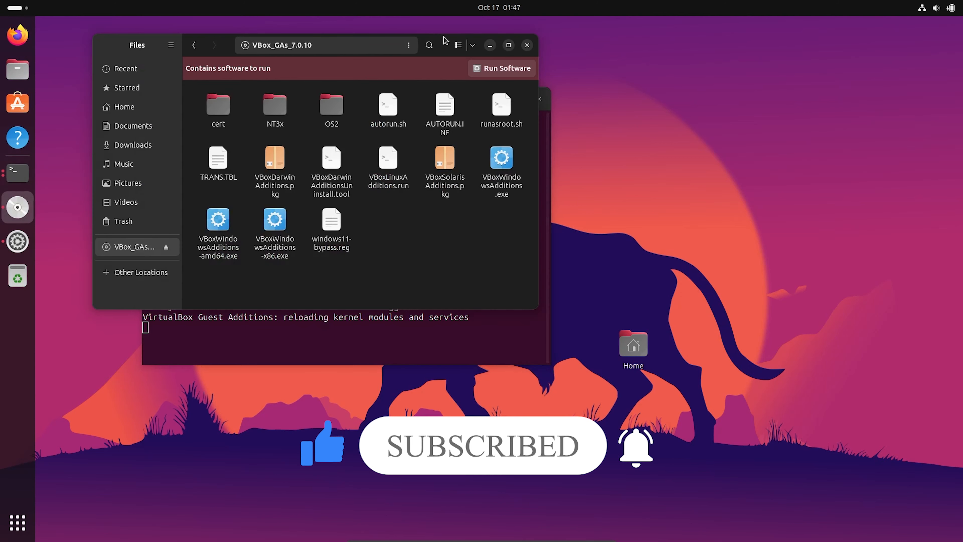
{"action": "left_click", "coordinate": [490, 46]}
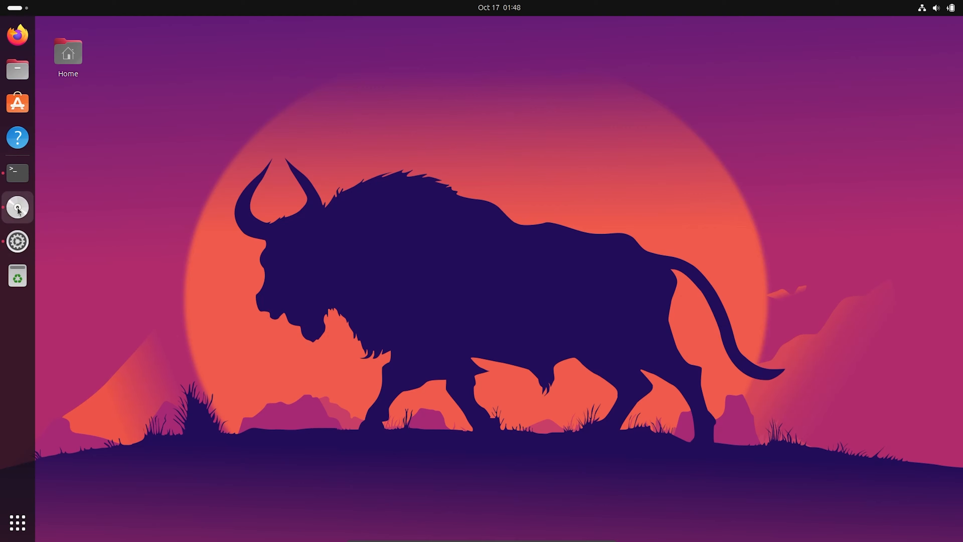
Unmount and eject the Guest Additions disc from the dock
{"action": "right_click", "coordinate": [19, 208]}
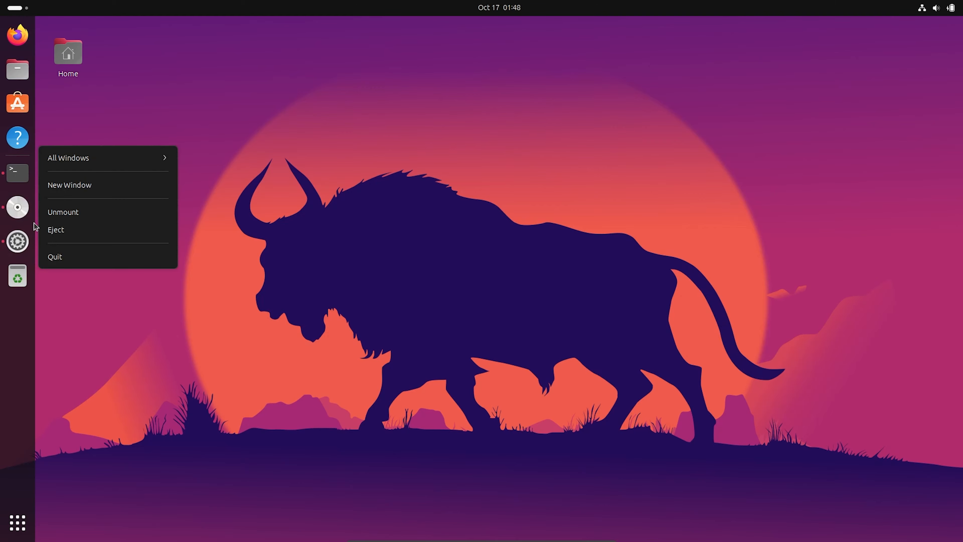
{"action": "left_click", "coordinate": [57, 212]}
{"action": "right_click", "coordinate": [23, 241]}
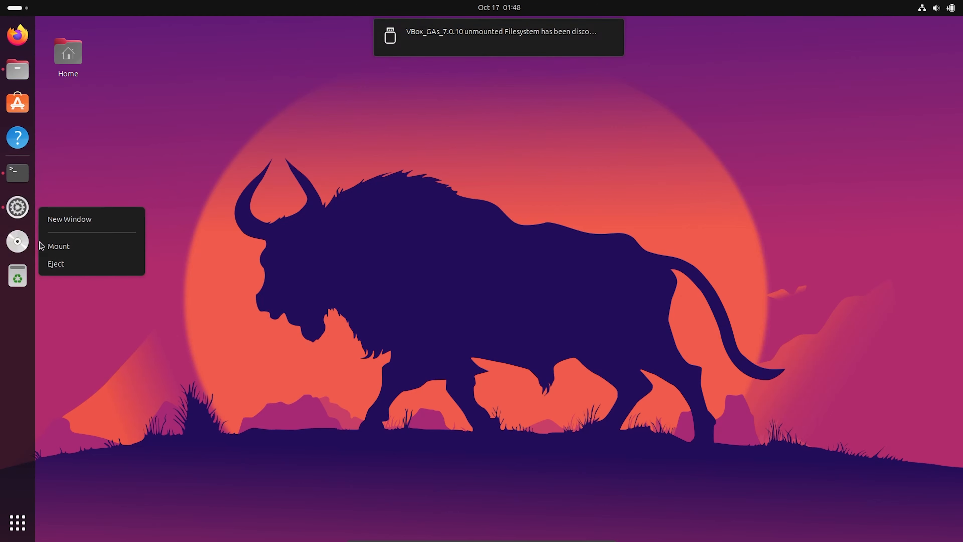
{"action": "left_click", "coordinate": [84, 270]}
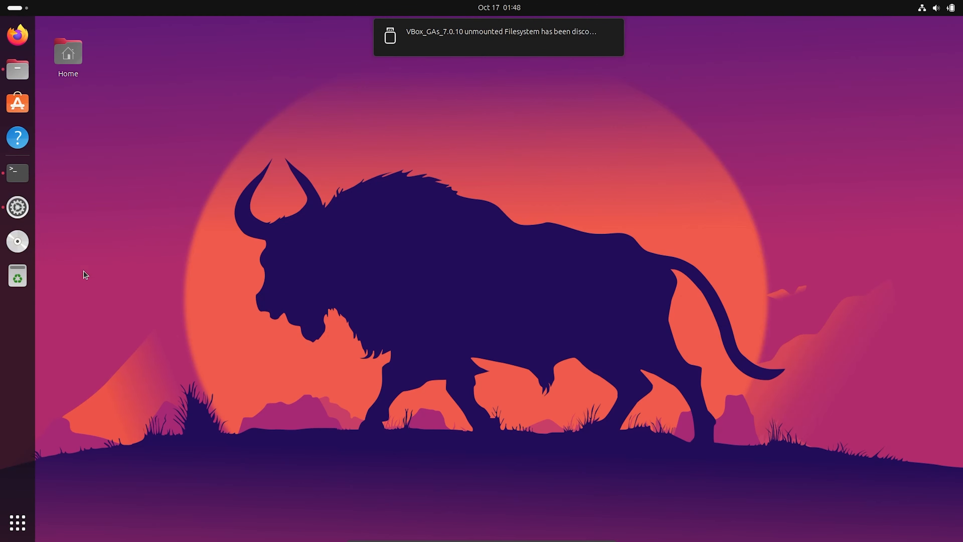
Show the System Details under Settings > About: Ubuntu 23.10, 64-bit, GNOME 45.0
{"action": "left_click", "coordinate": [30, 537]}
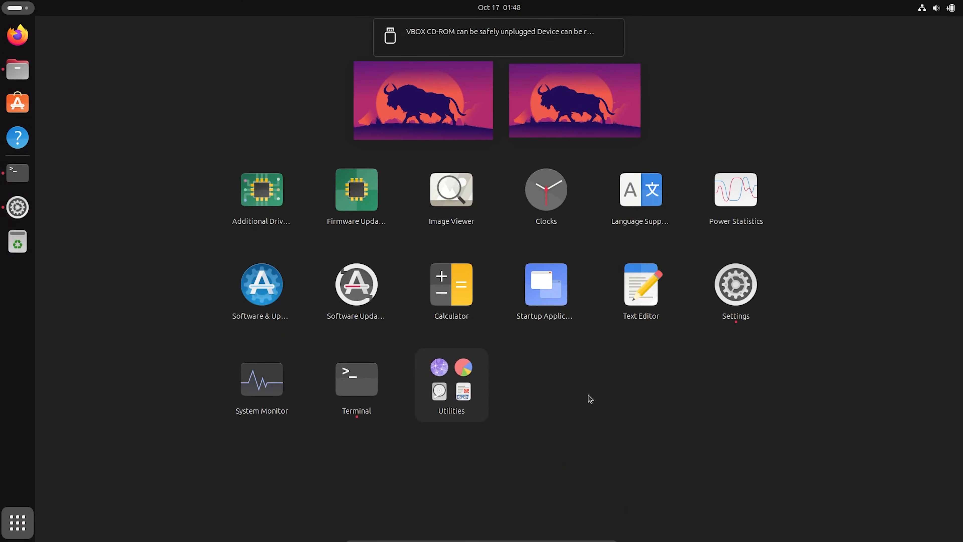
{"action": "left_click", "coordinate": [714, 304]}
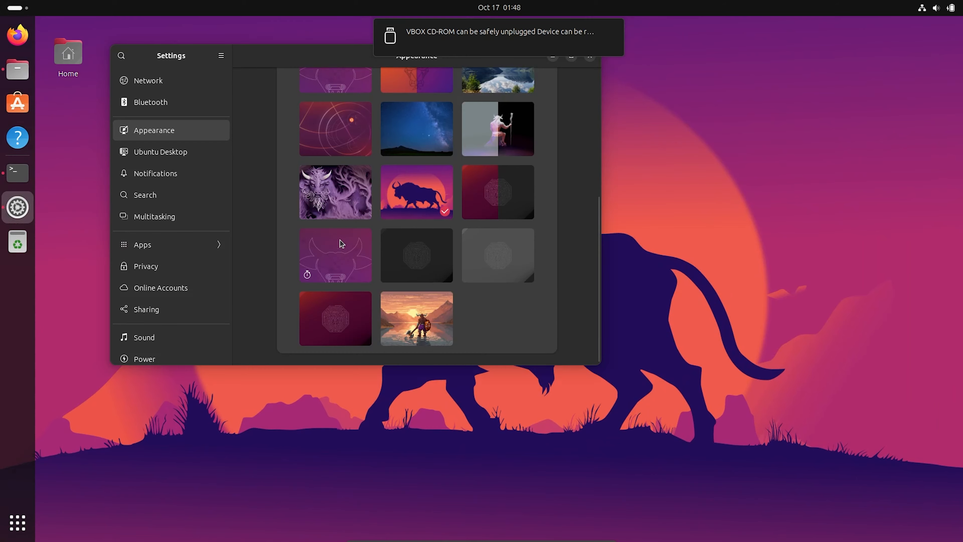
{"action": "scroll", "coordinate": [200, 255], "scroll_direction": "down", "scroll_amount": 10}
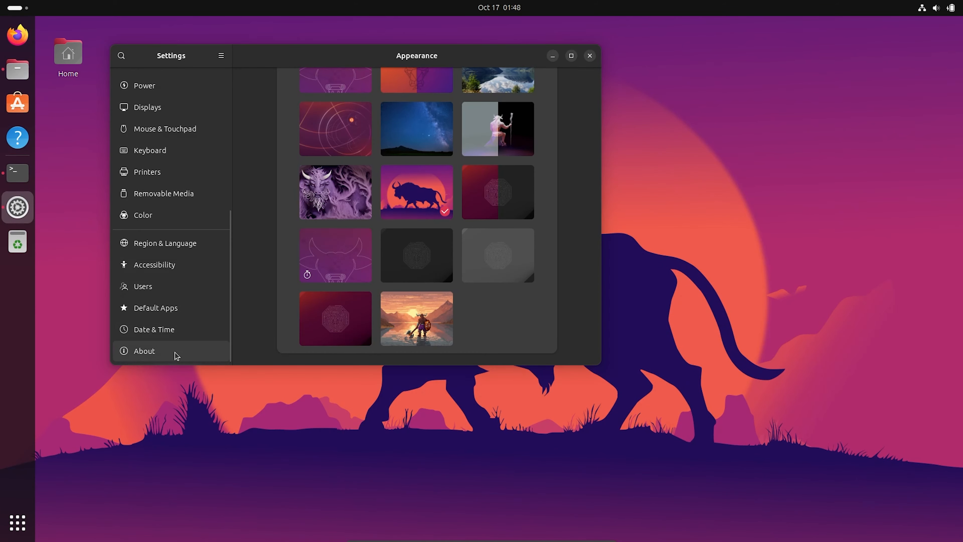
{"action": "left_click", "coordinate": [177, 355]}
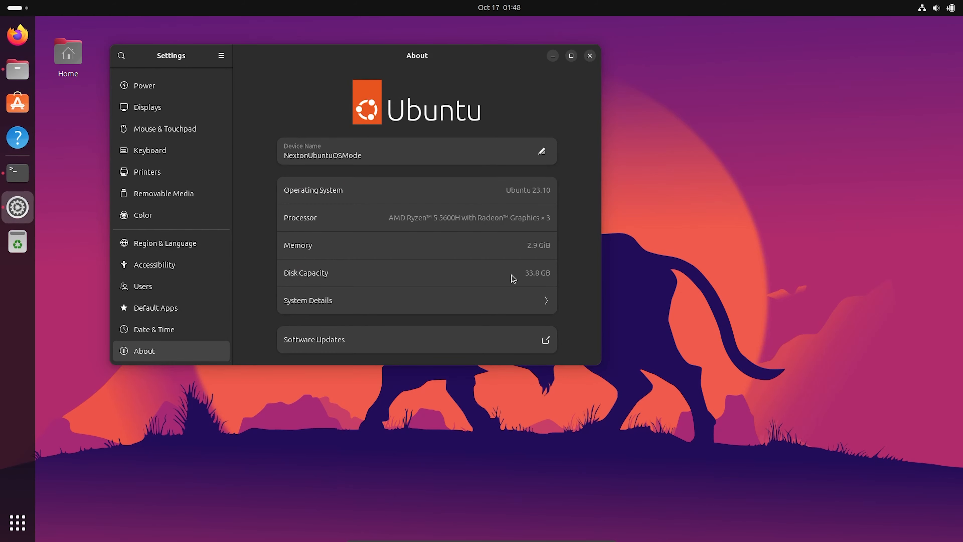
{"action": "left_click", "coordinate": [480, 297]}
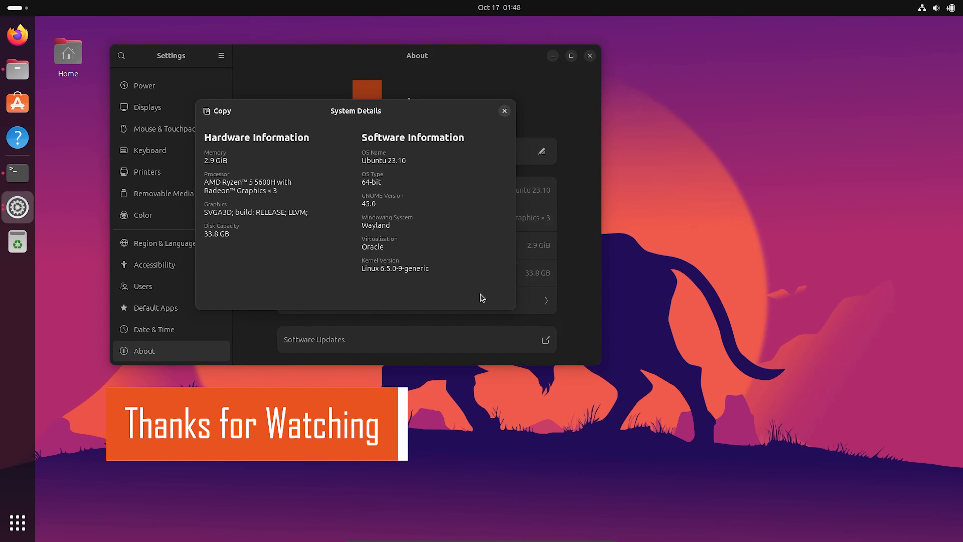